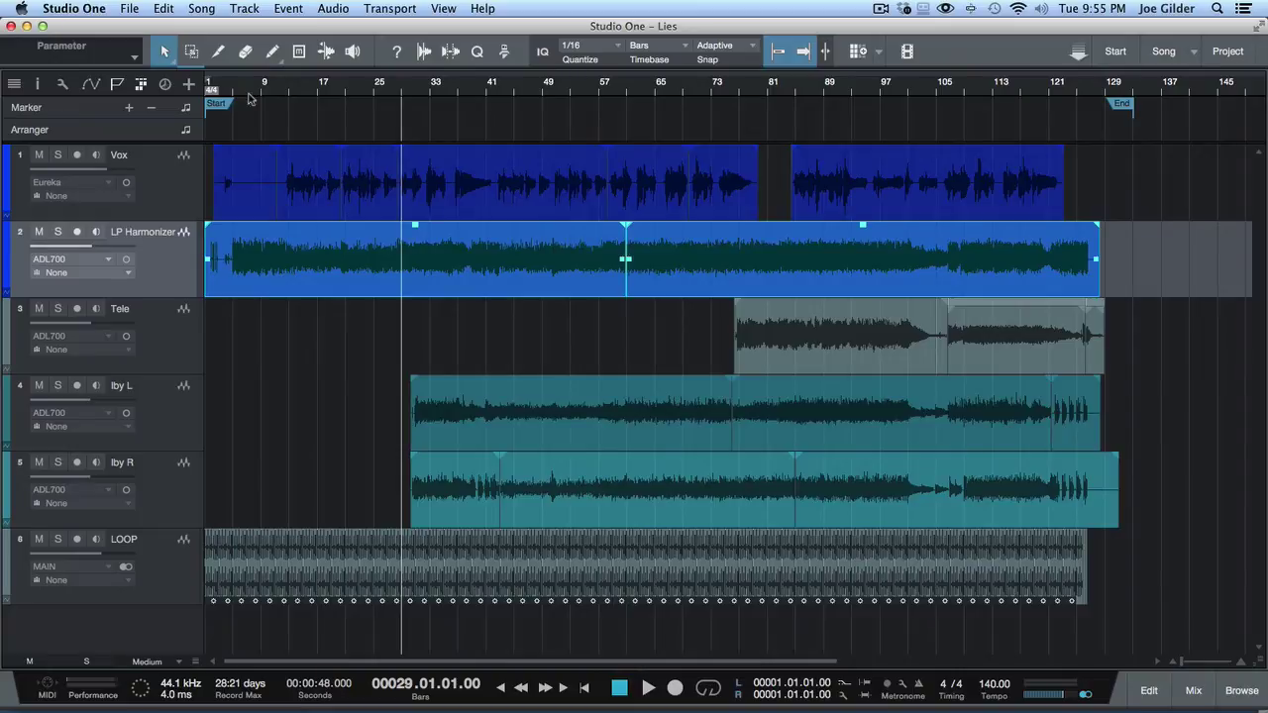
- Insert a marker named v1 at bar 16, and toggle the arranger track off and back on
click(46, 133)
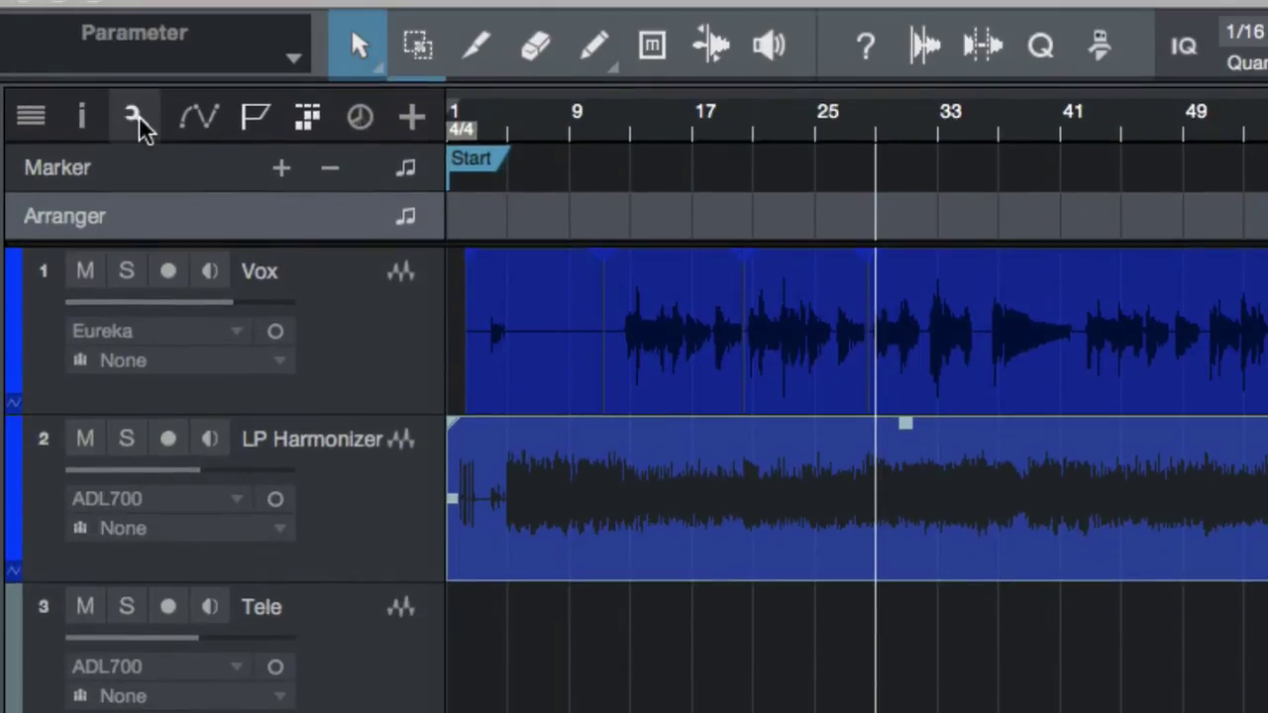
click(314, 120)
click(677, 126)
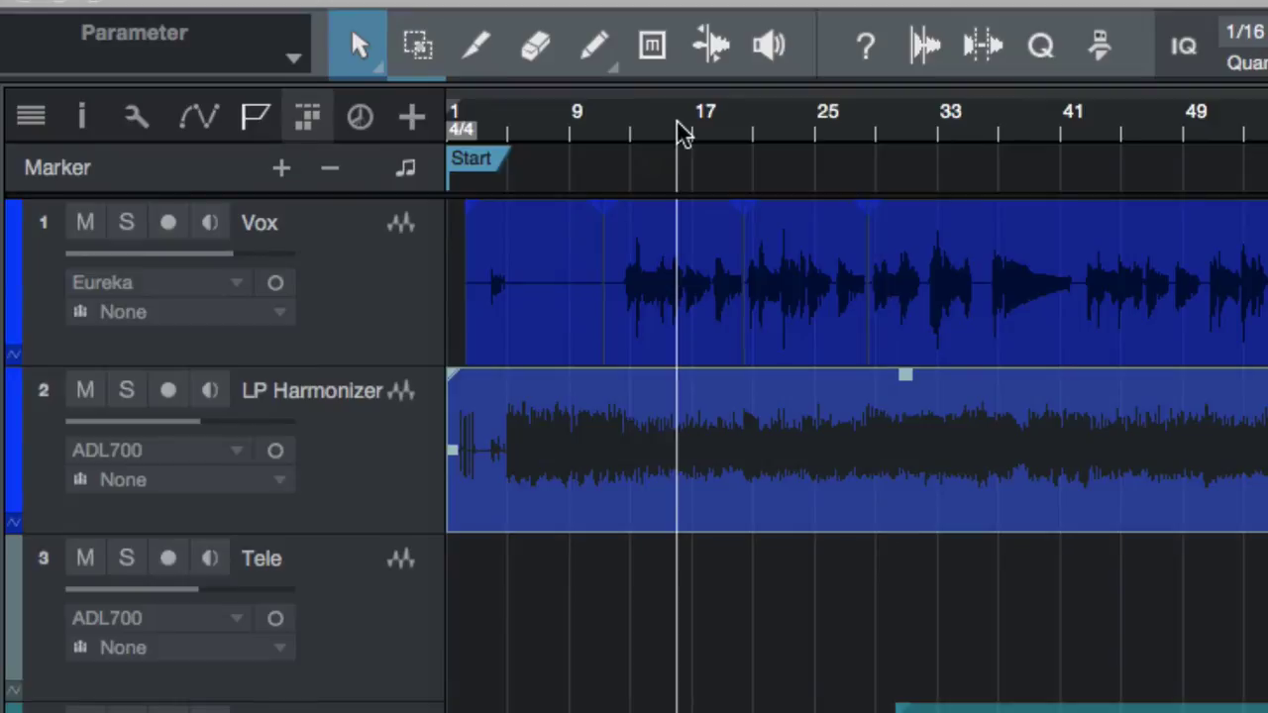
key(shift+Insert)
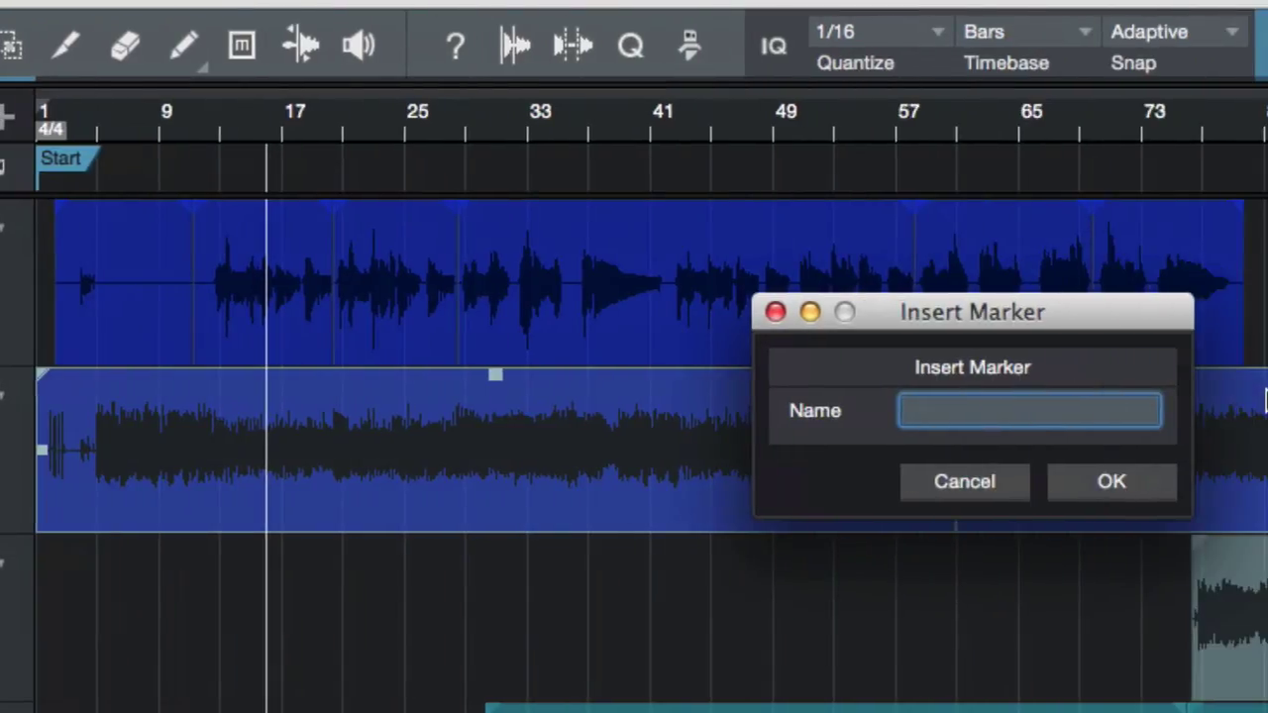
text(v1)
key(Return)
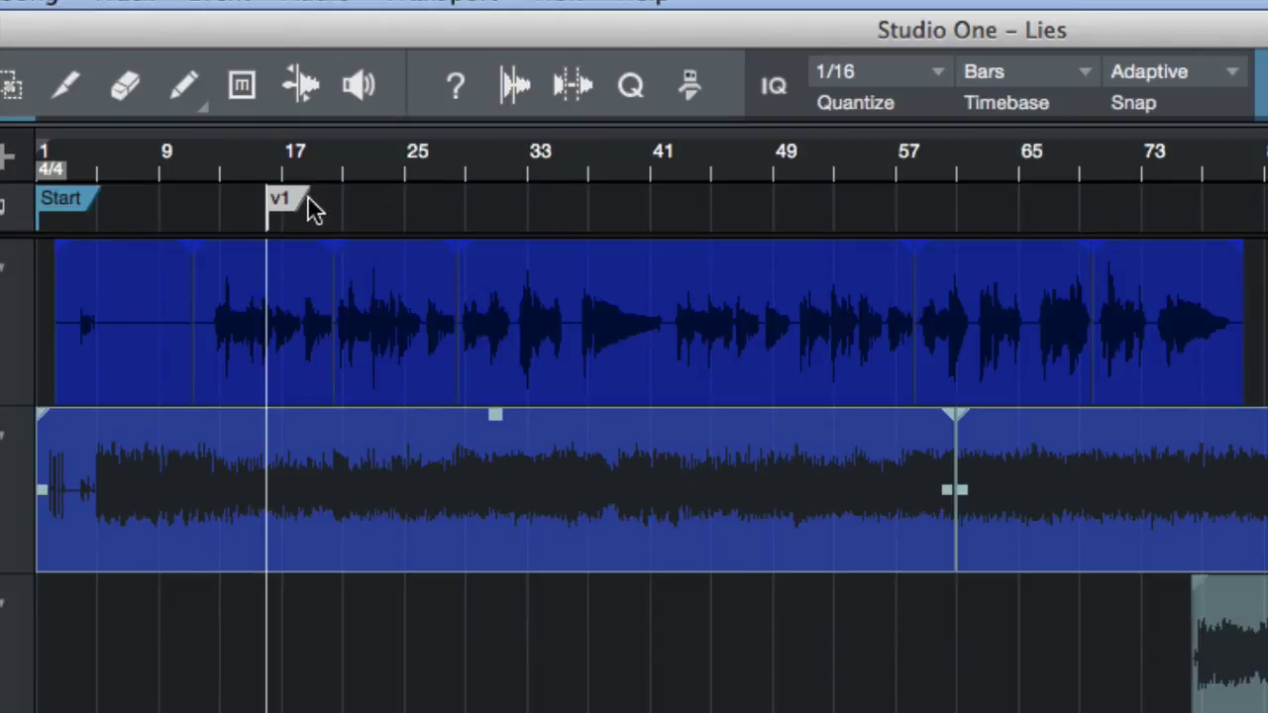
drag(288, 172, 283, 150)
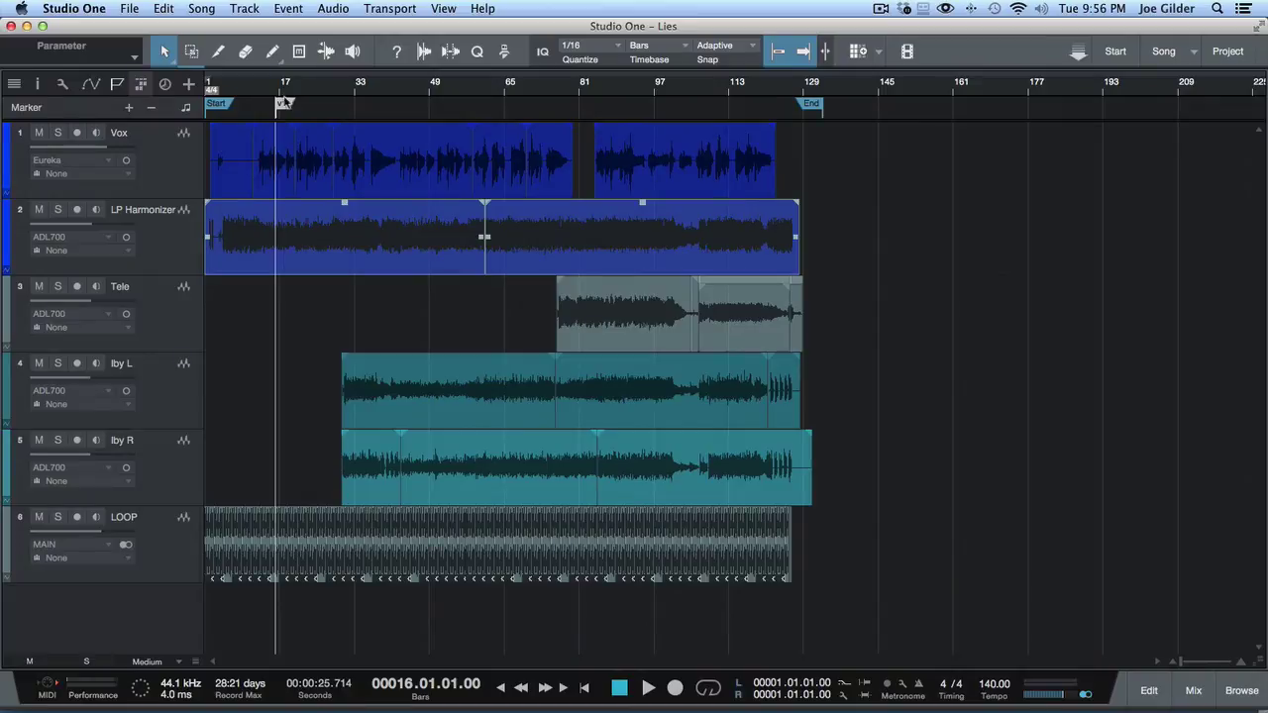
click(284, 103)
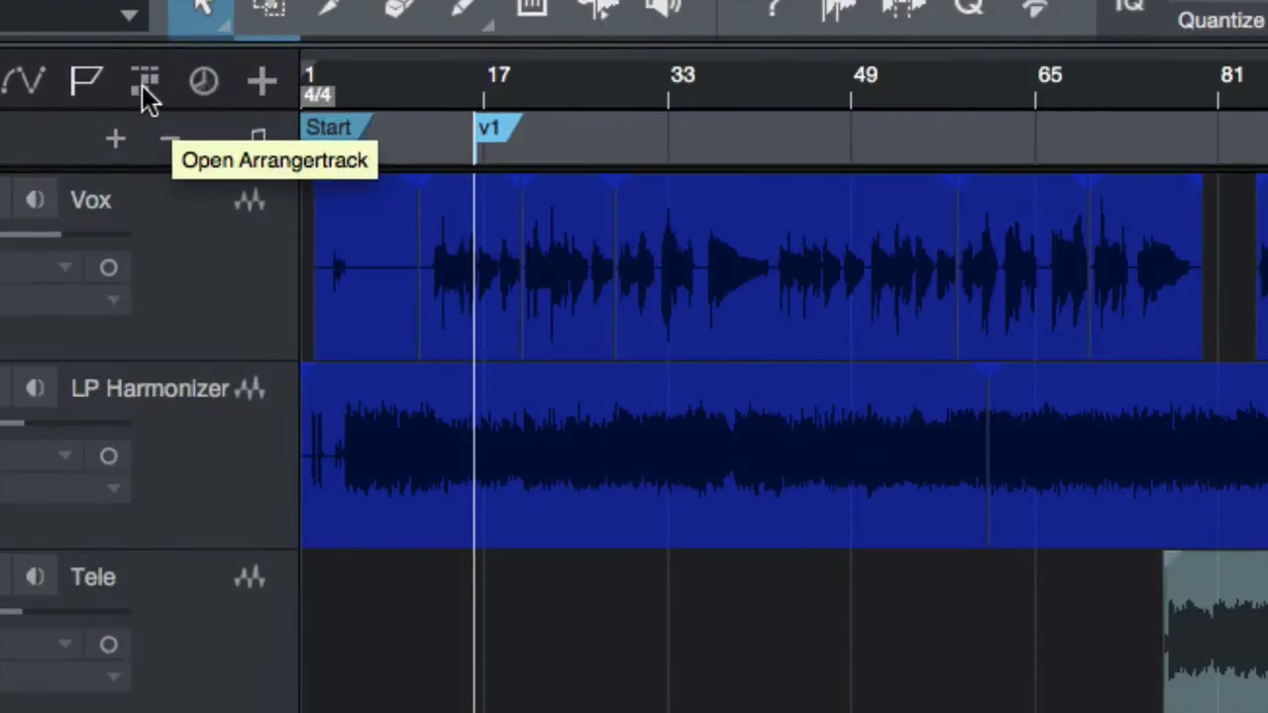
click(142, 85)
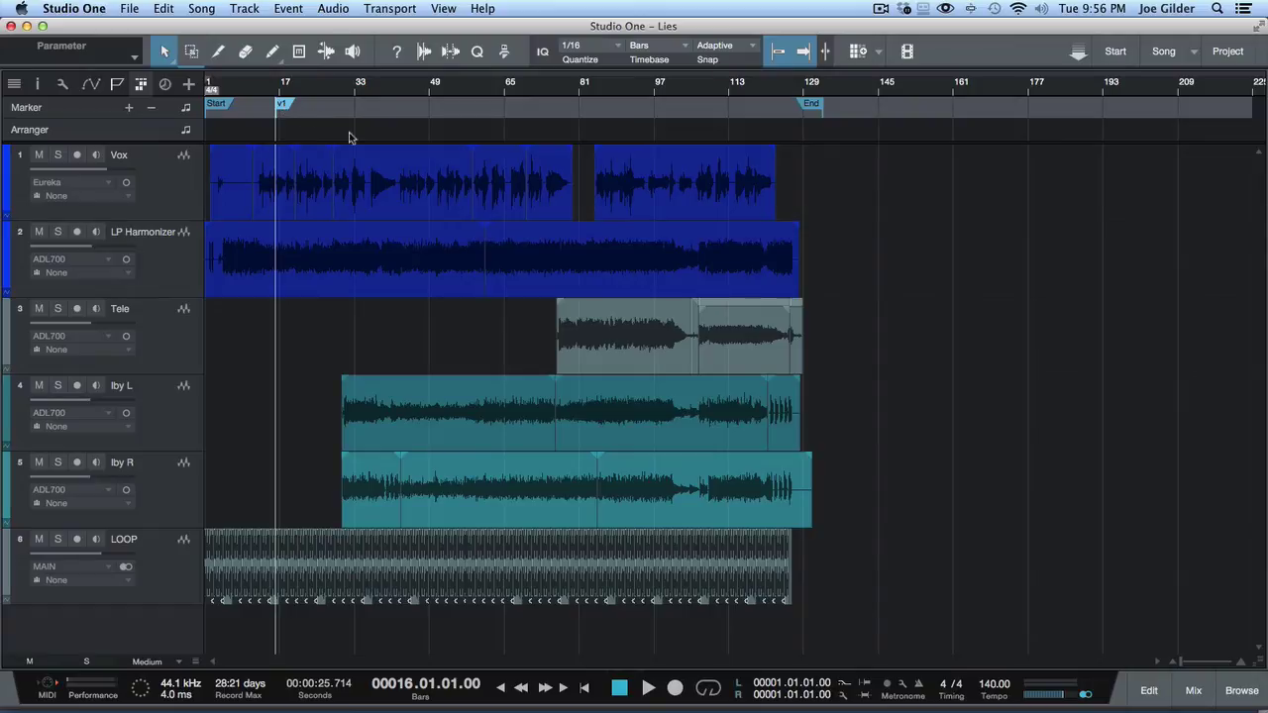
- Switch to the F - S1 Vids song, examine its arranger sections such as Intro and Verse, and return to the Lies song
click(1192, 53)
click(1168, 81)
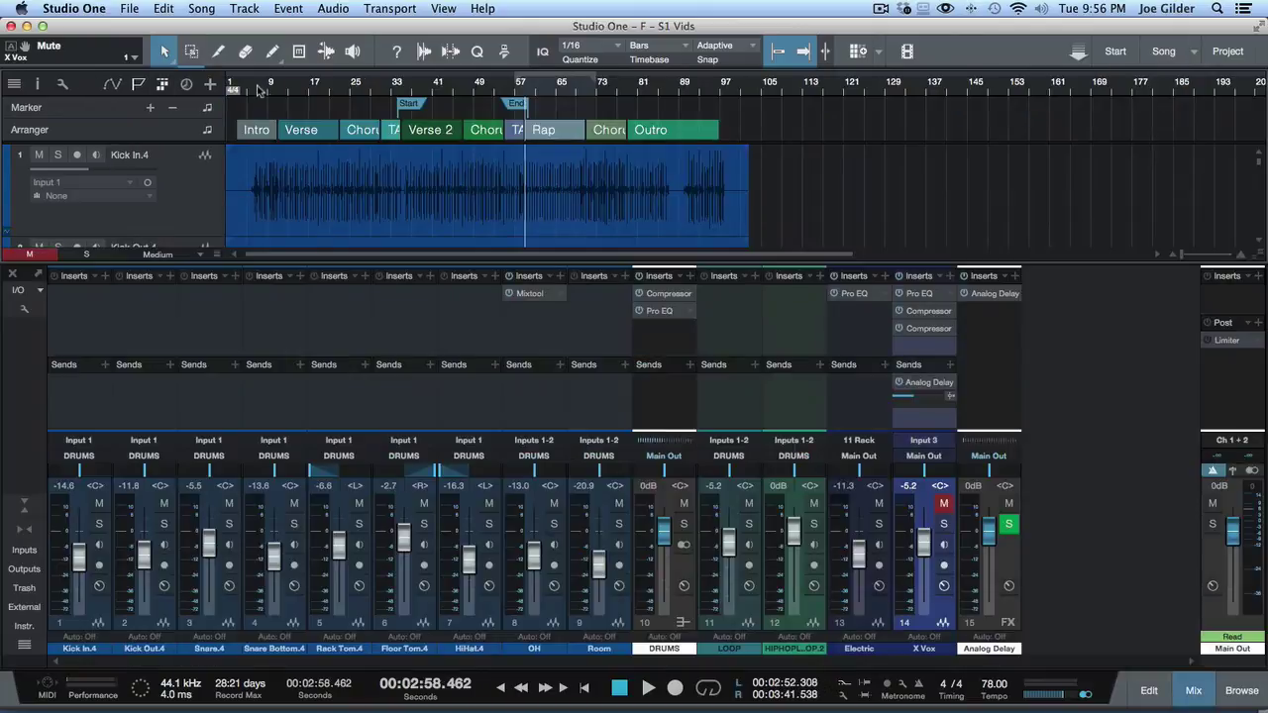
drag(254, 89, 258, 111)
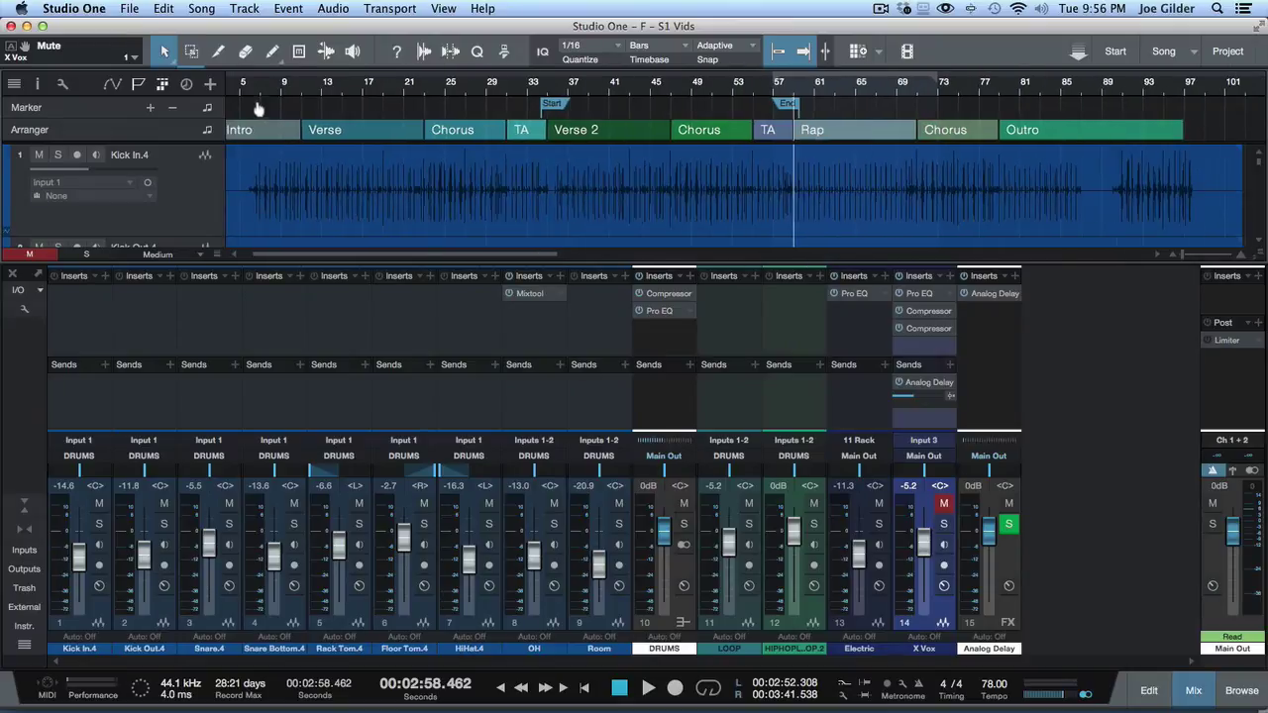
scroll(277, 162, left, 2)
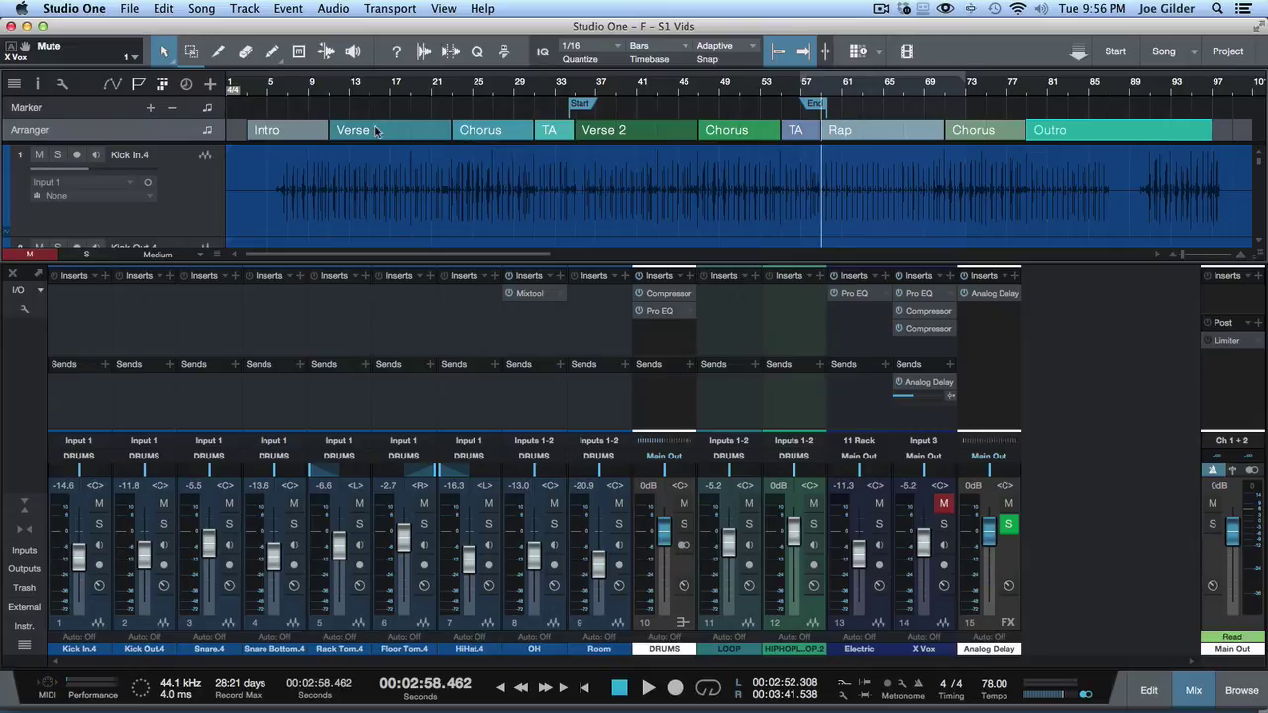
click(295, 132)
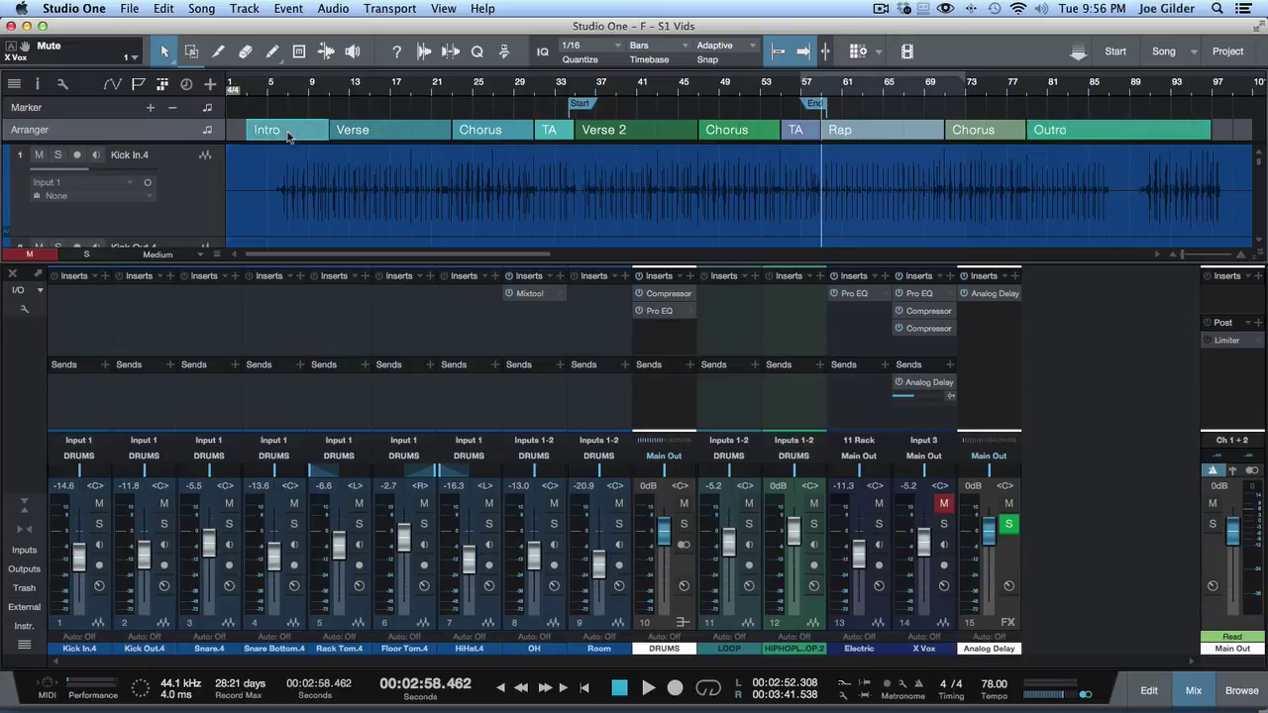
click(364, 131)
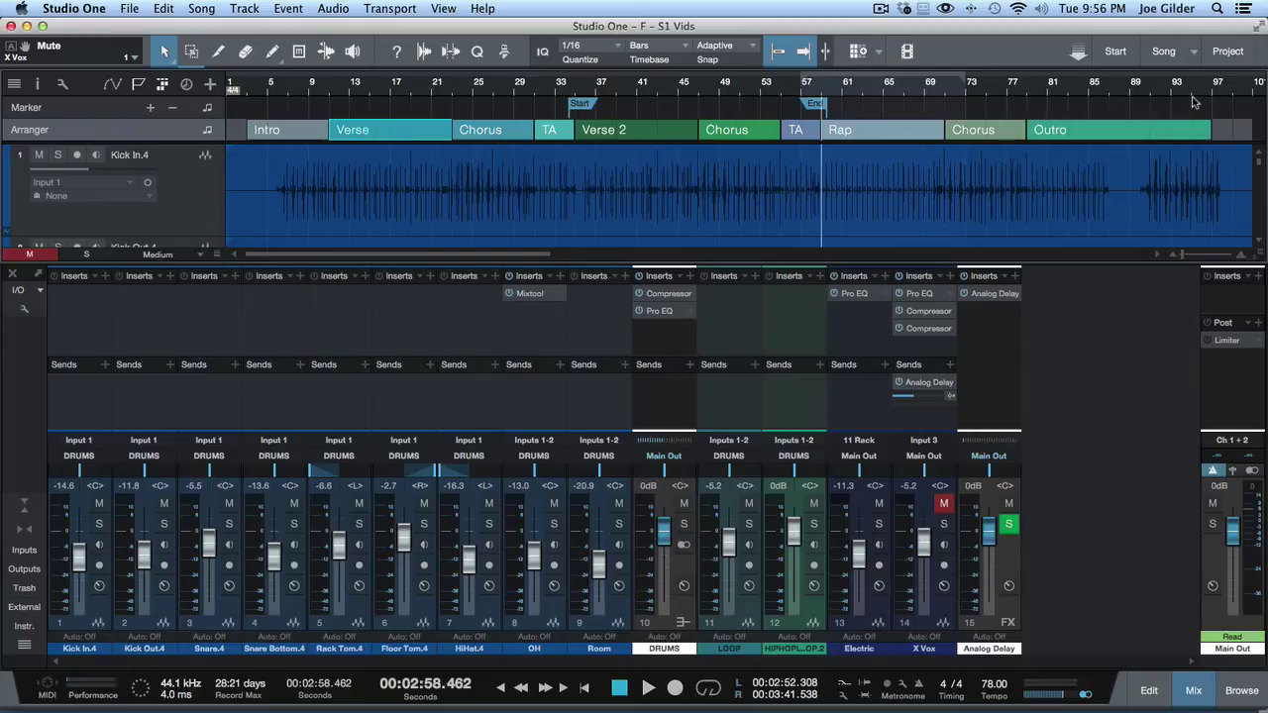
click(1191, 55)
click(1171, 92)
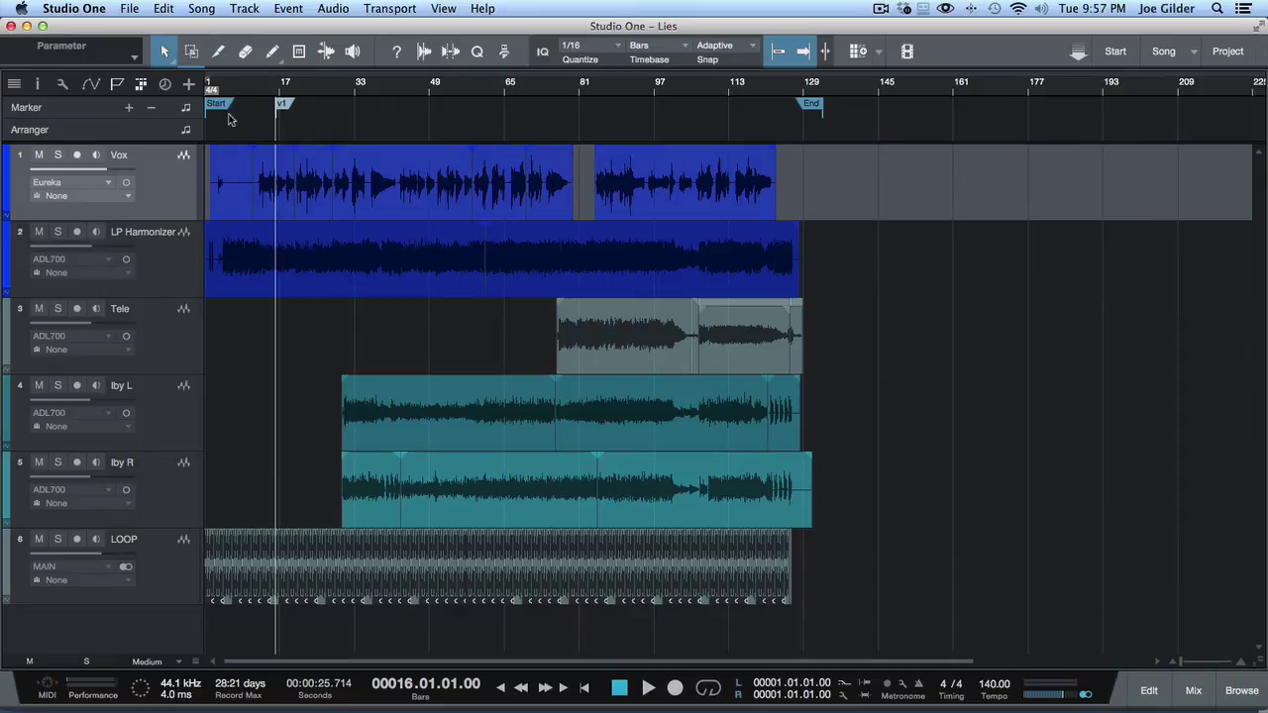
- Draw four adjoining arranger sections with the Paint tool, spanning bars 5 to 13, 13 to 31, 31 to 43 and 43 to 48
drag(236, 130, 671, 137)
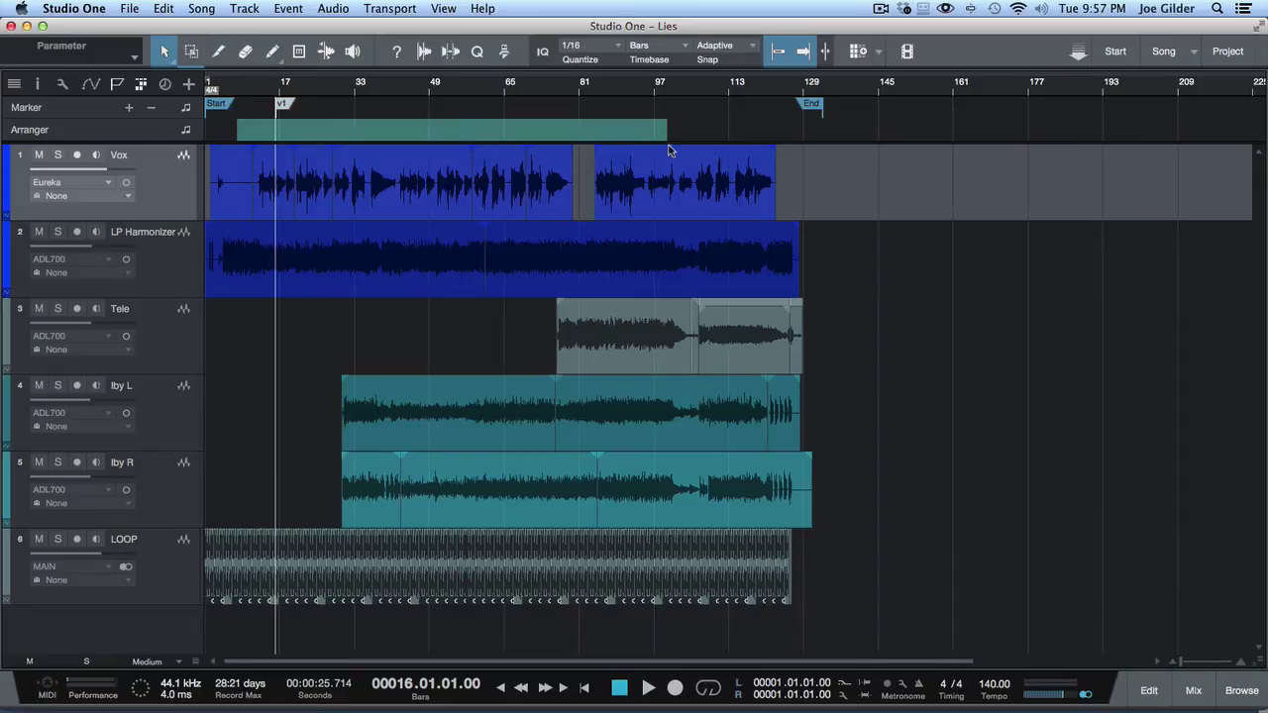
drag(750, 135, 334, 129)
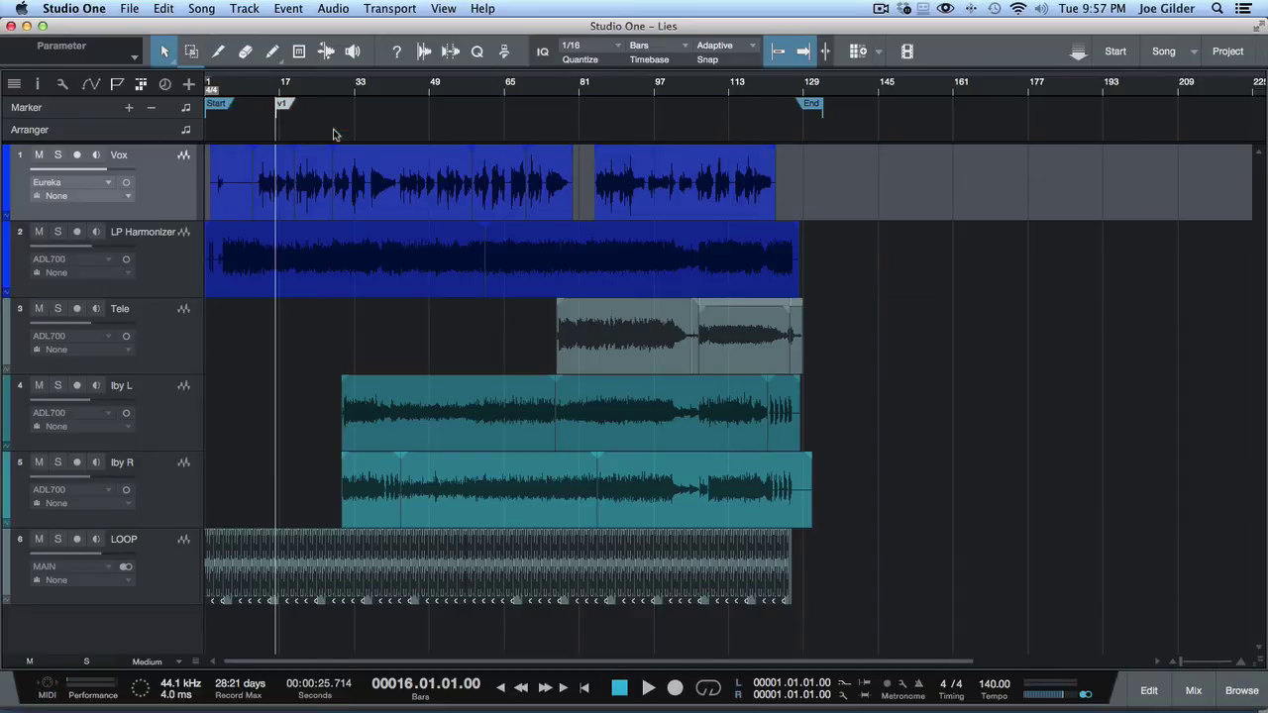
click(274, 53)
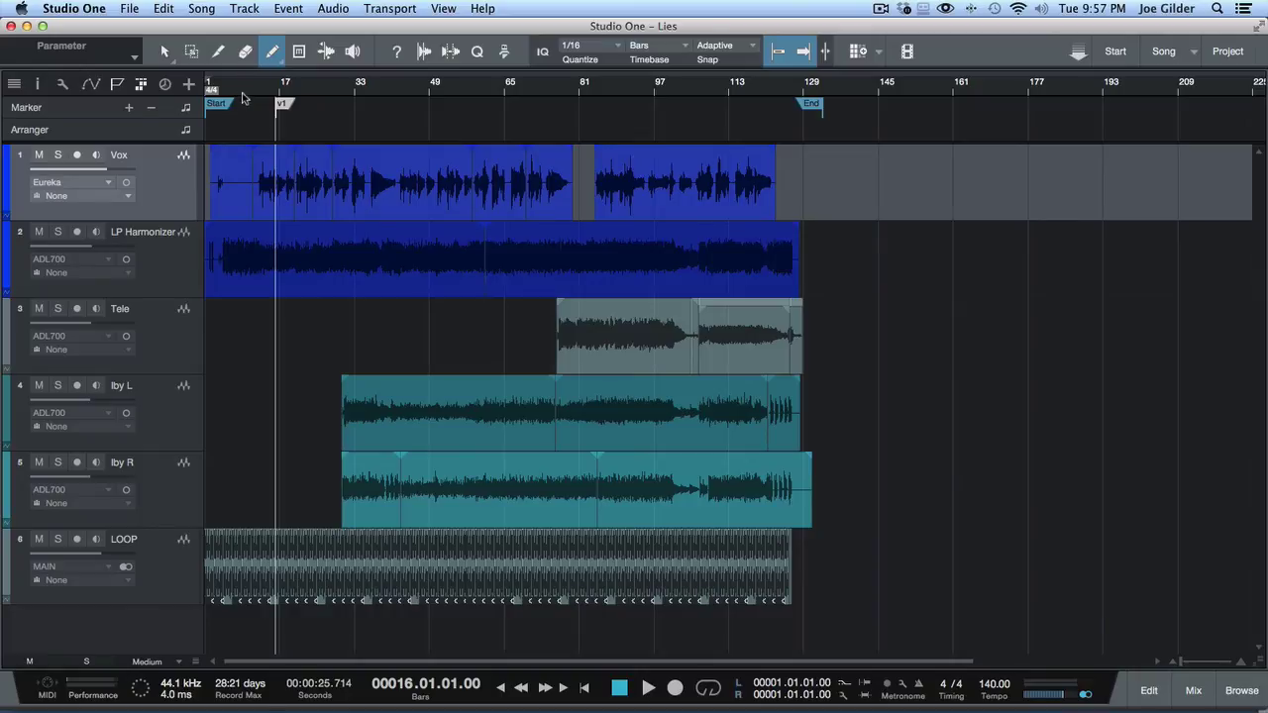
key(e)
key(e)
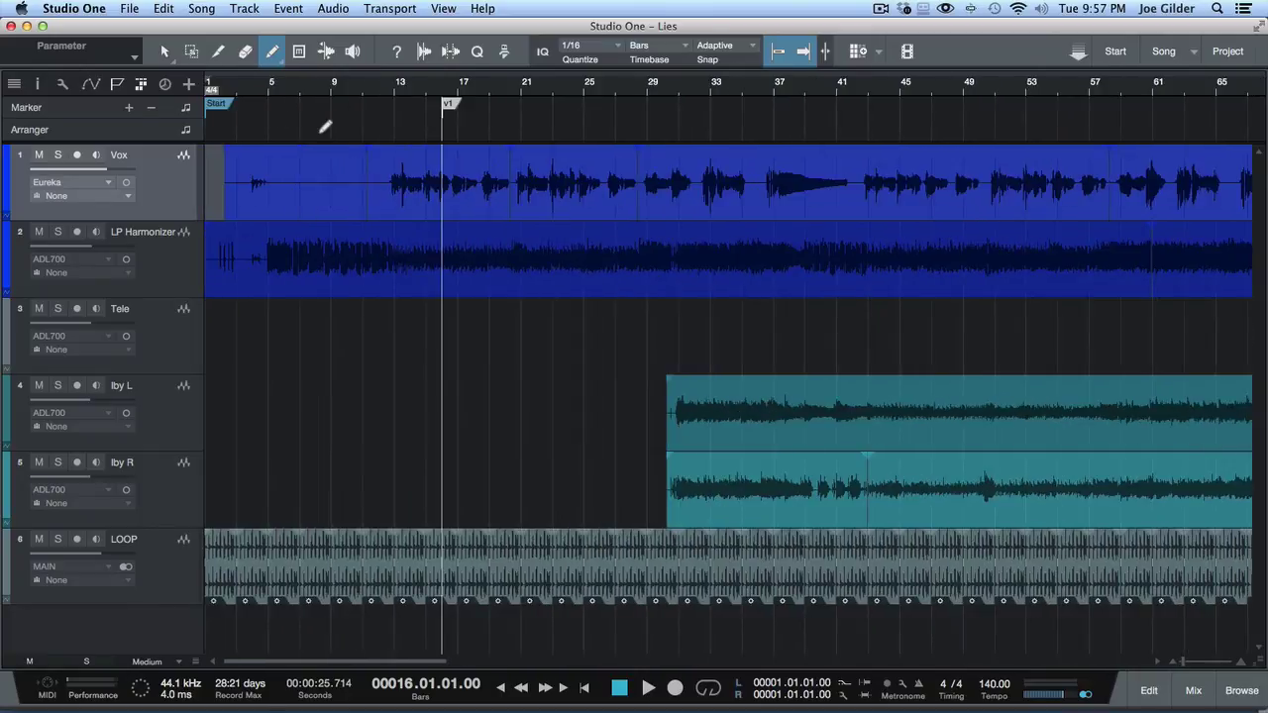
click(269, 93)
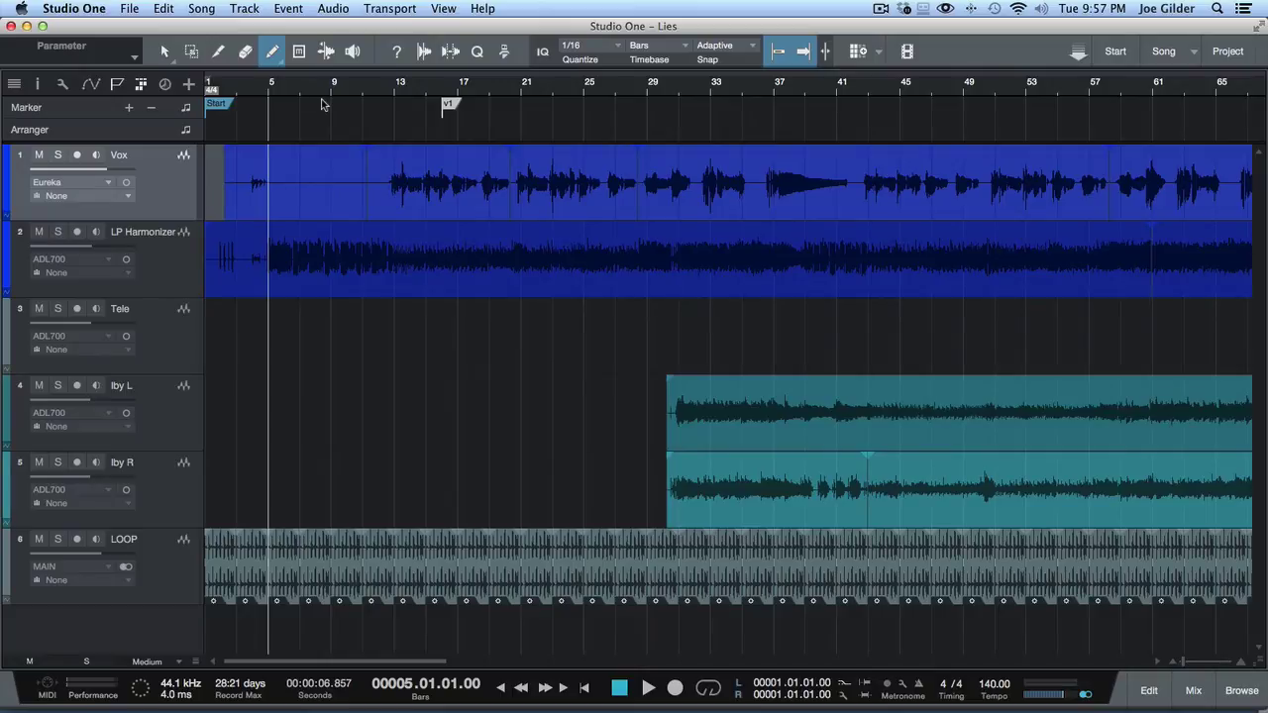
key(space)
key(space)
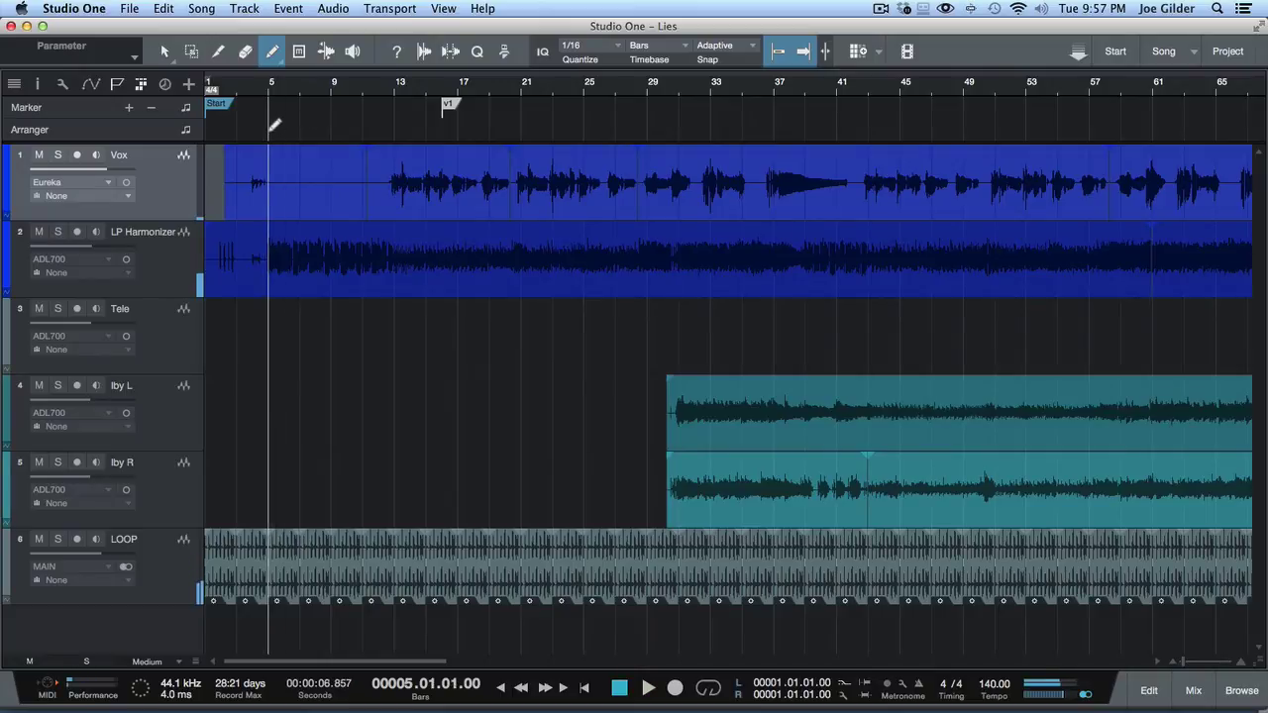
drag(275, 125, 397, 136)
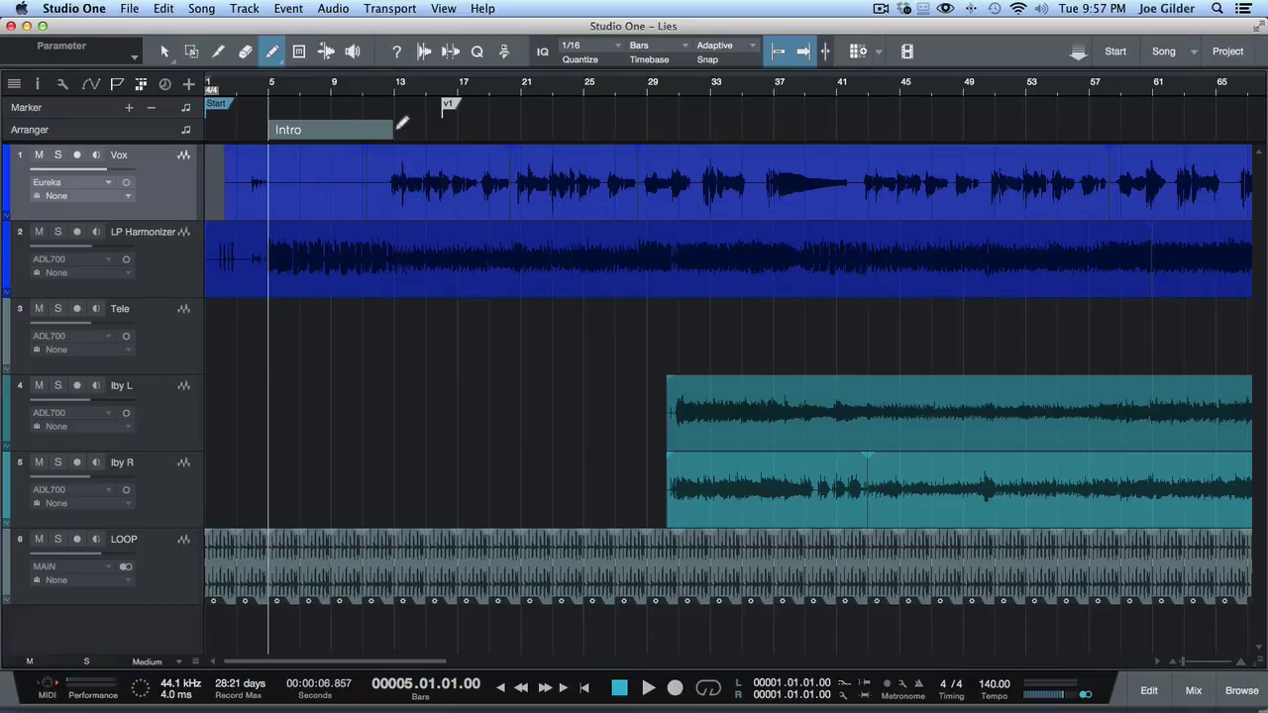
drag(398, 128, 954, 132)
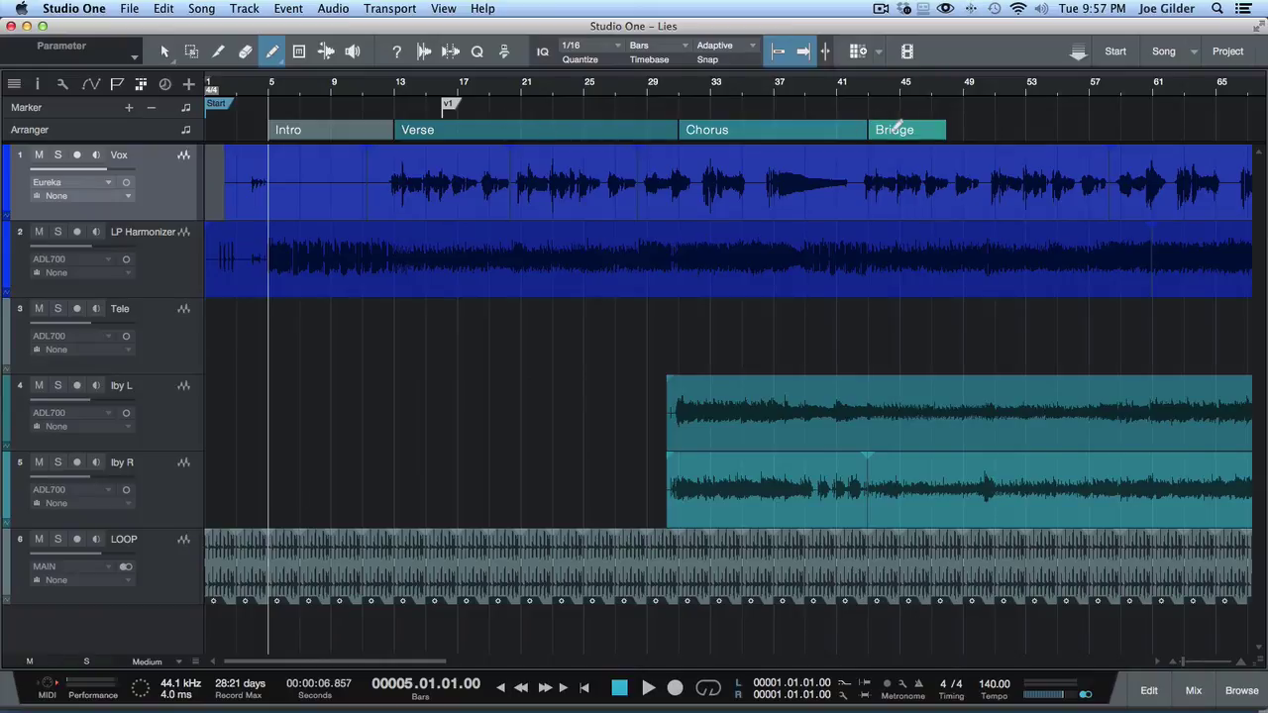
key(1)
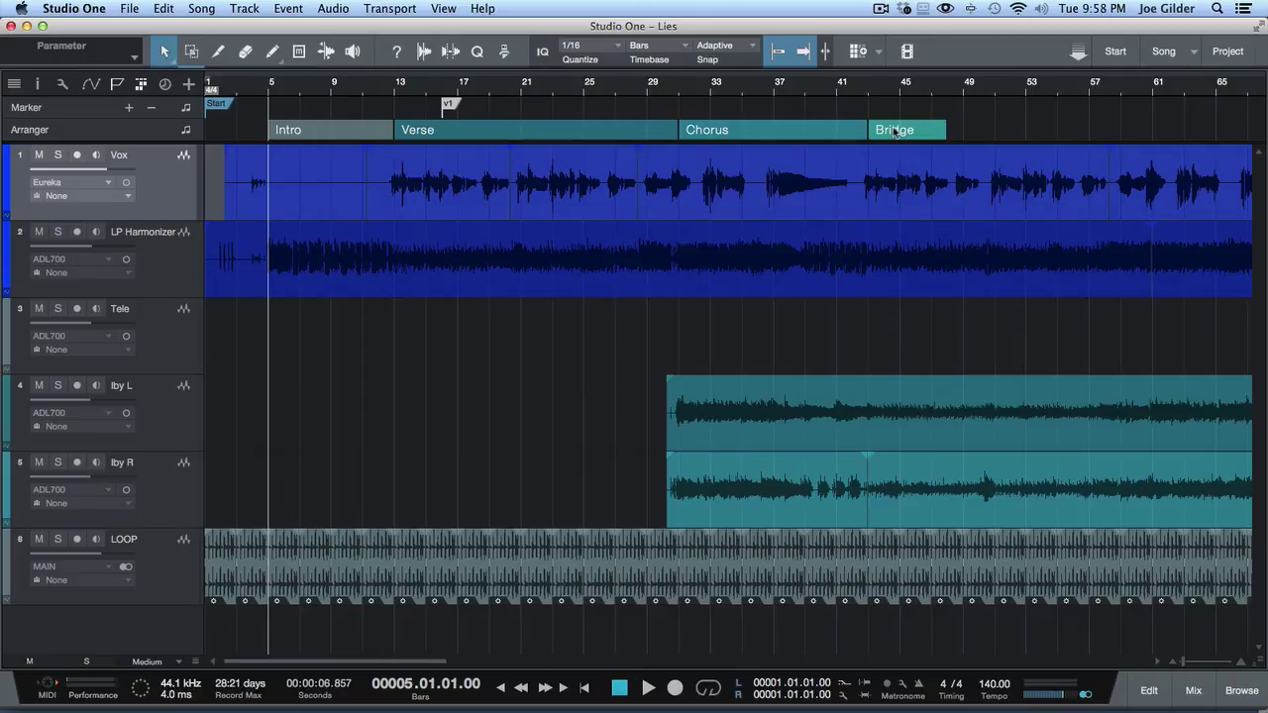
- Zoom to the Bridge, Chorus and Verse arranger sections in turn, returning to the wider song view
click(894, 130)
key(z)
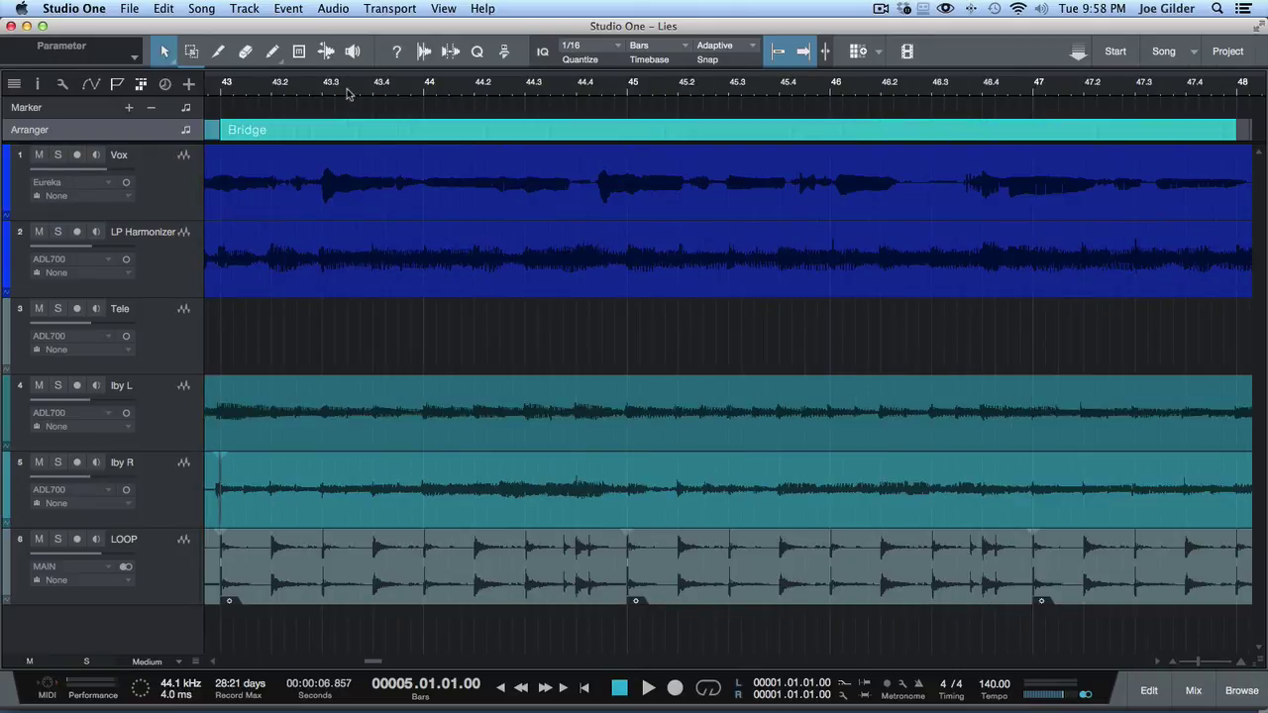
key(z)
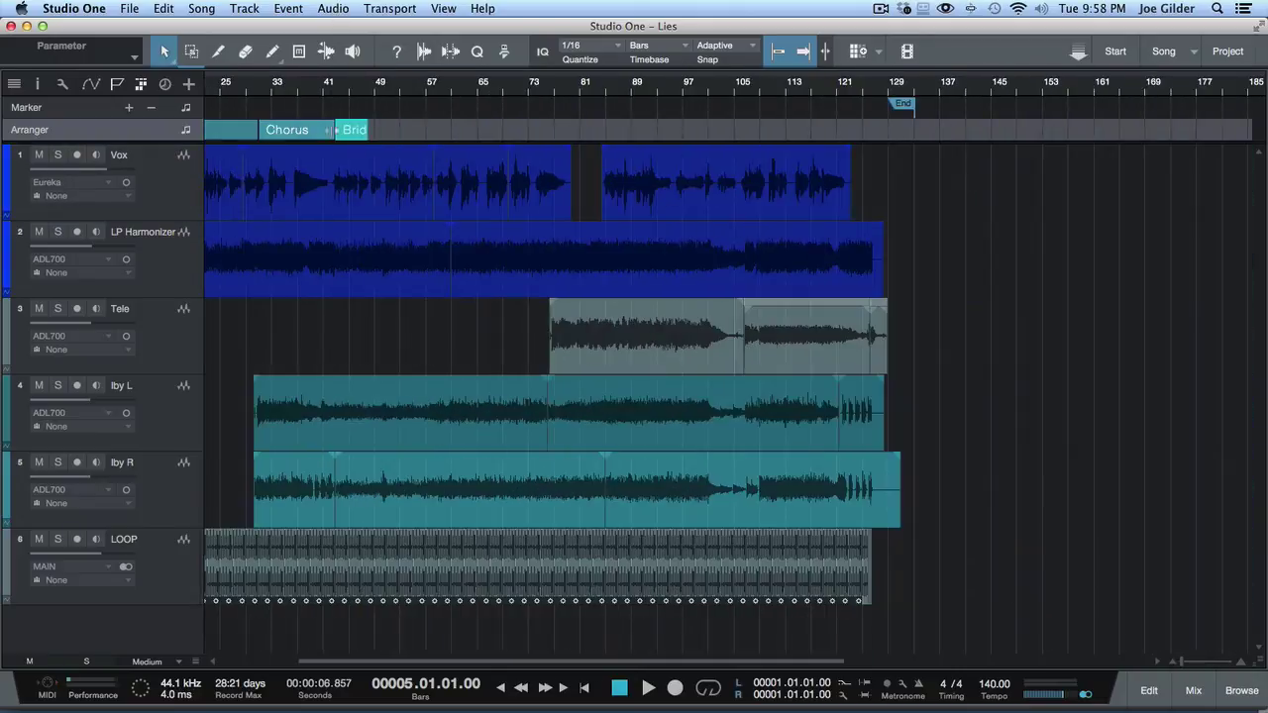
click(296, 131)
key(z)
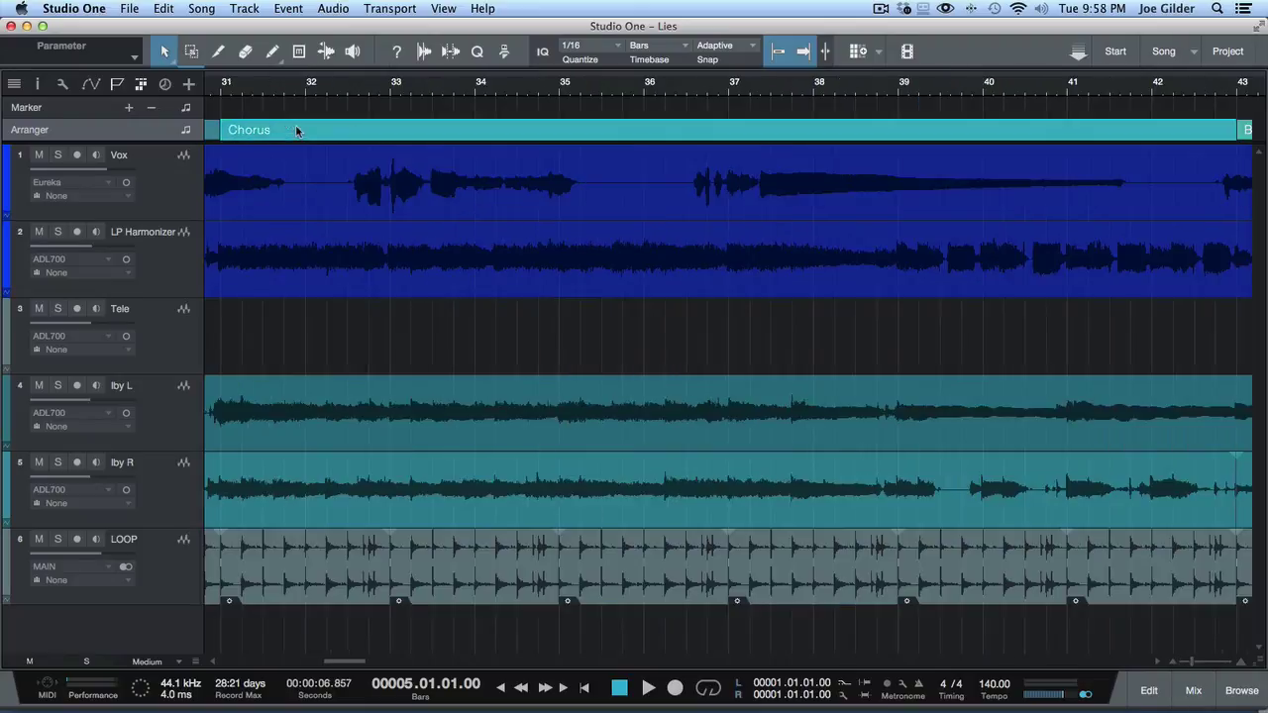
click(209, 134)
key(z)
key(z)
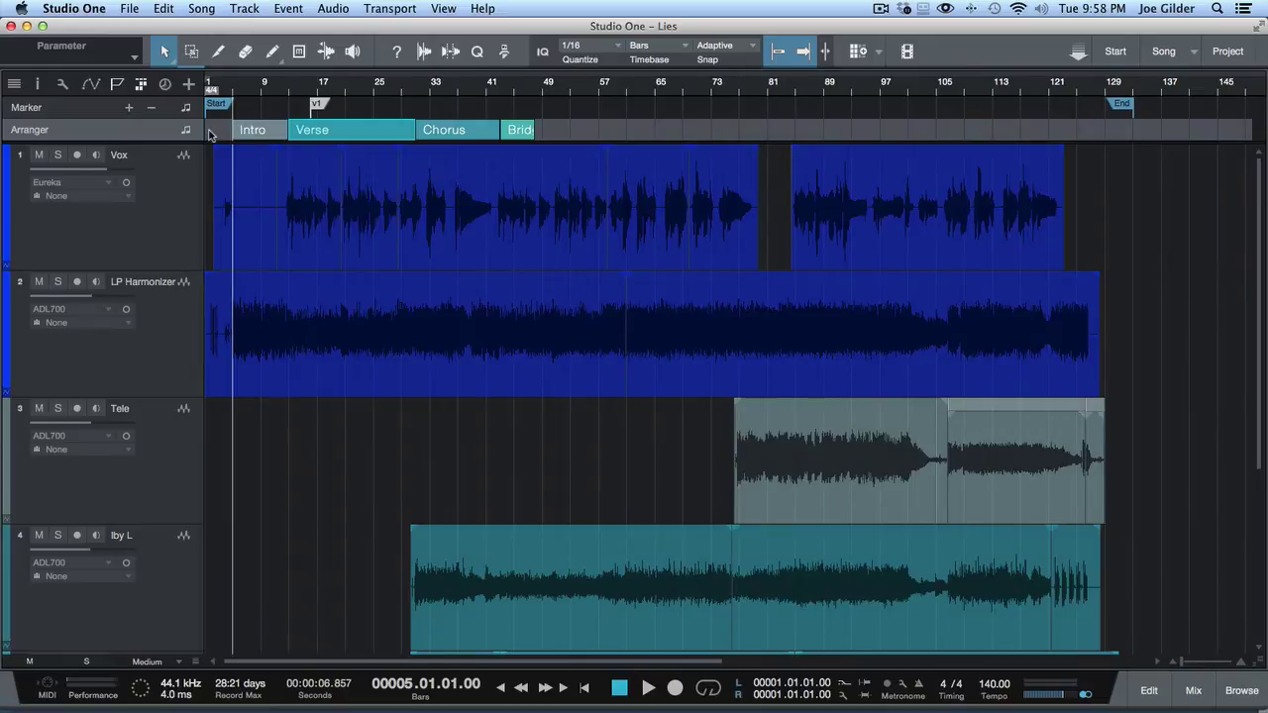
key(z)
key(z)
- Zoom to the Intro section and the neighbouring Verse section, and return to the full song overview
click(257, 132)
key(z)
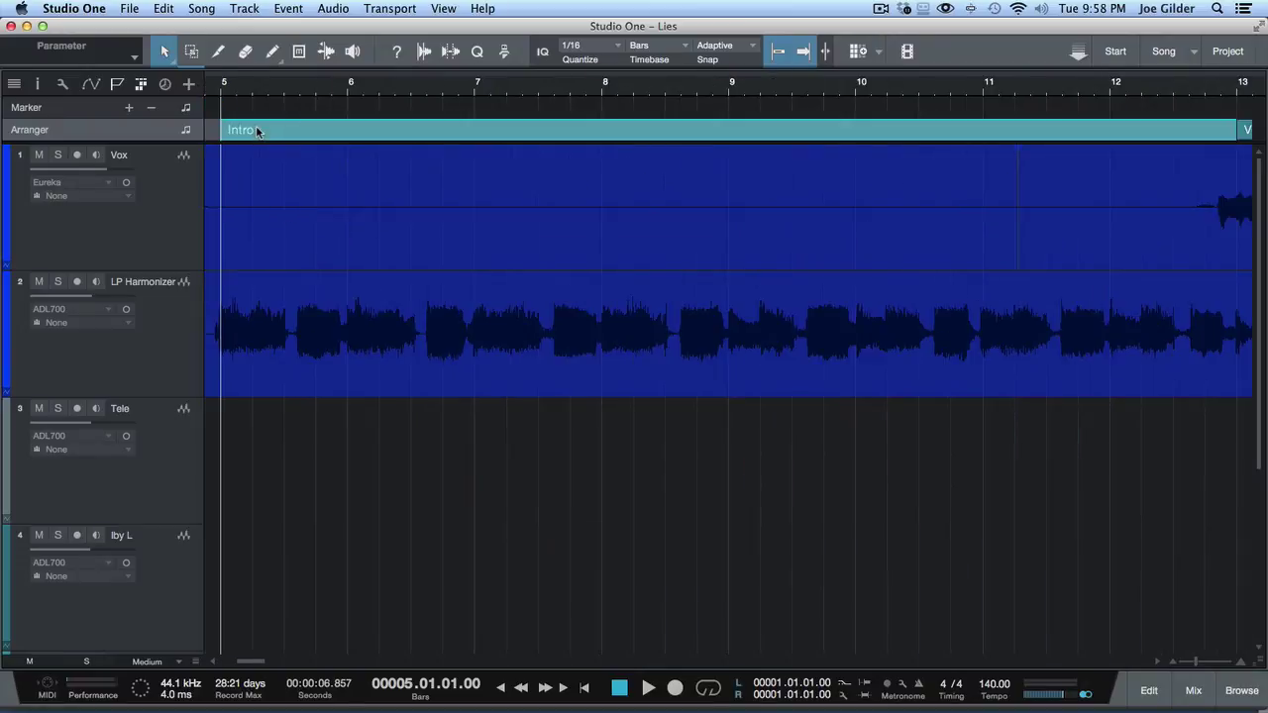
key(Right)
key(z)
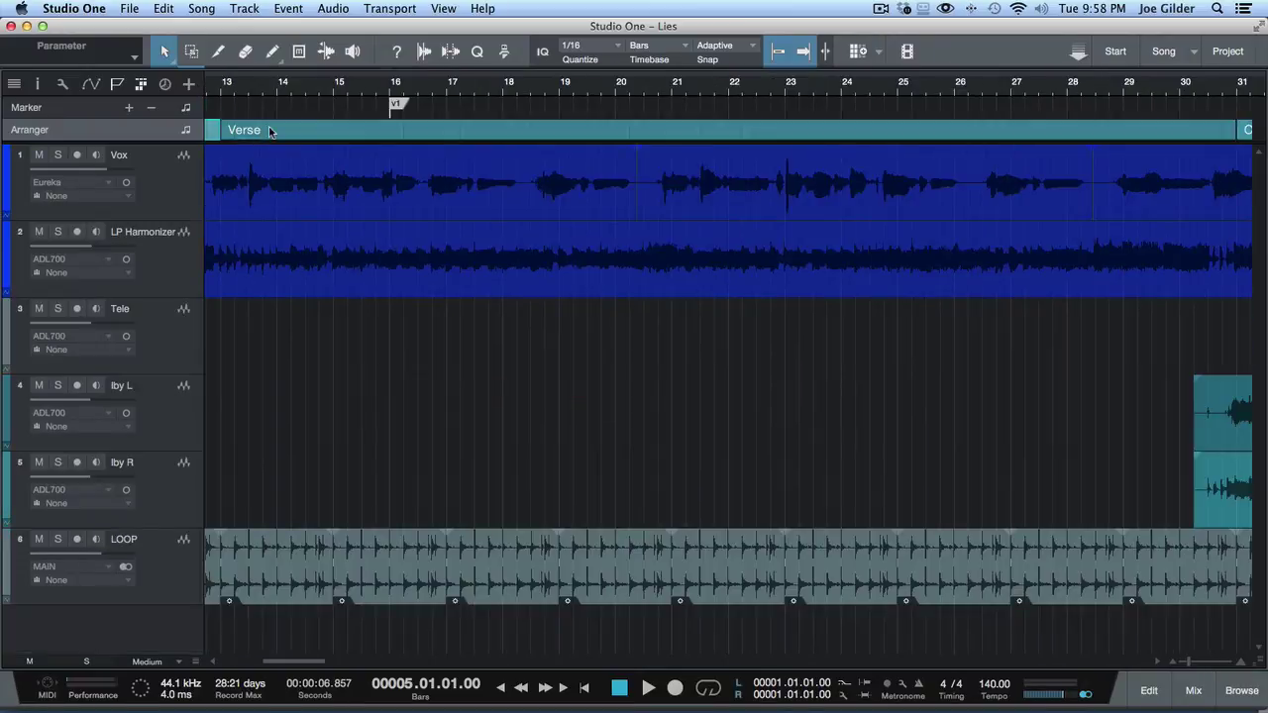
key(z)
key(z)
key(z)
key(shift+z)
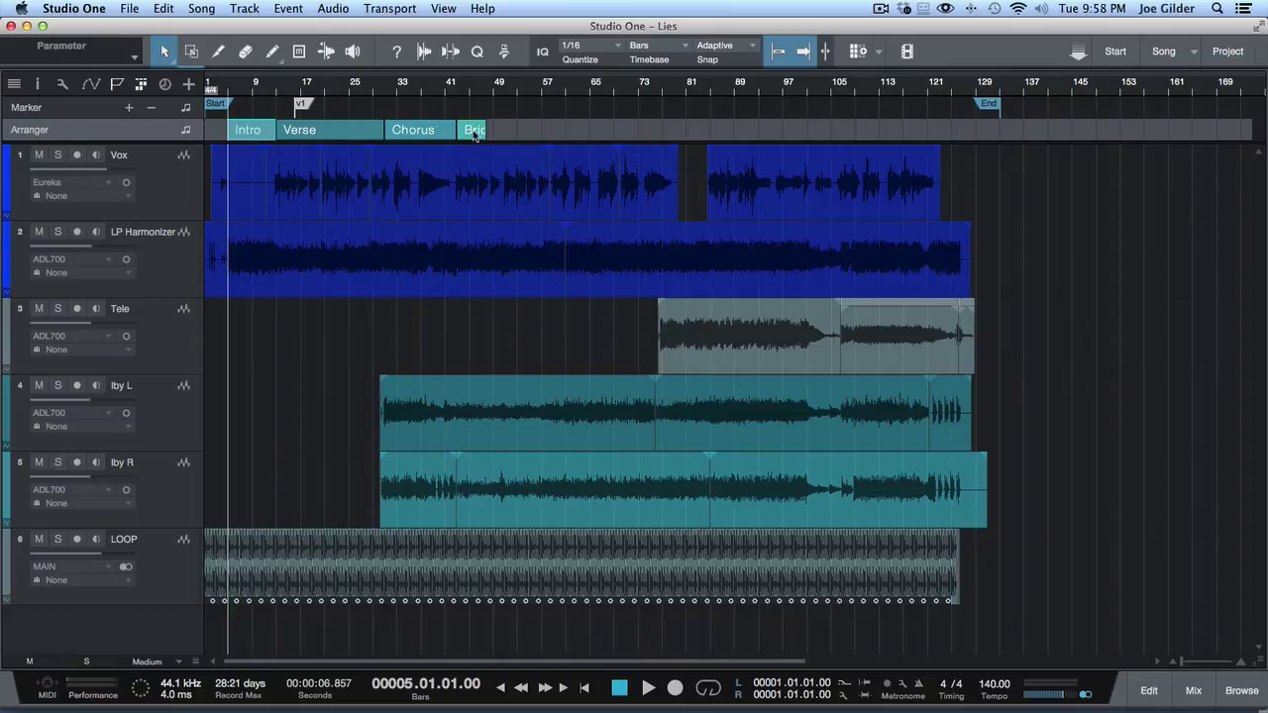
- Show the arranger inspector and rename the Bridge section as Verse 2
click(36, 84)
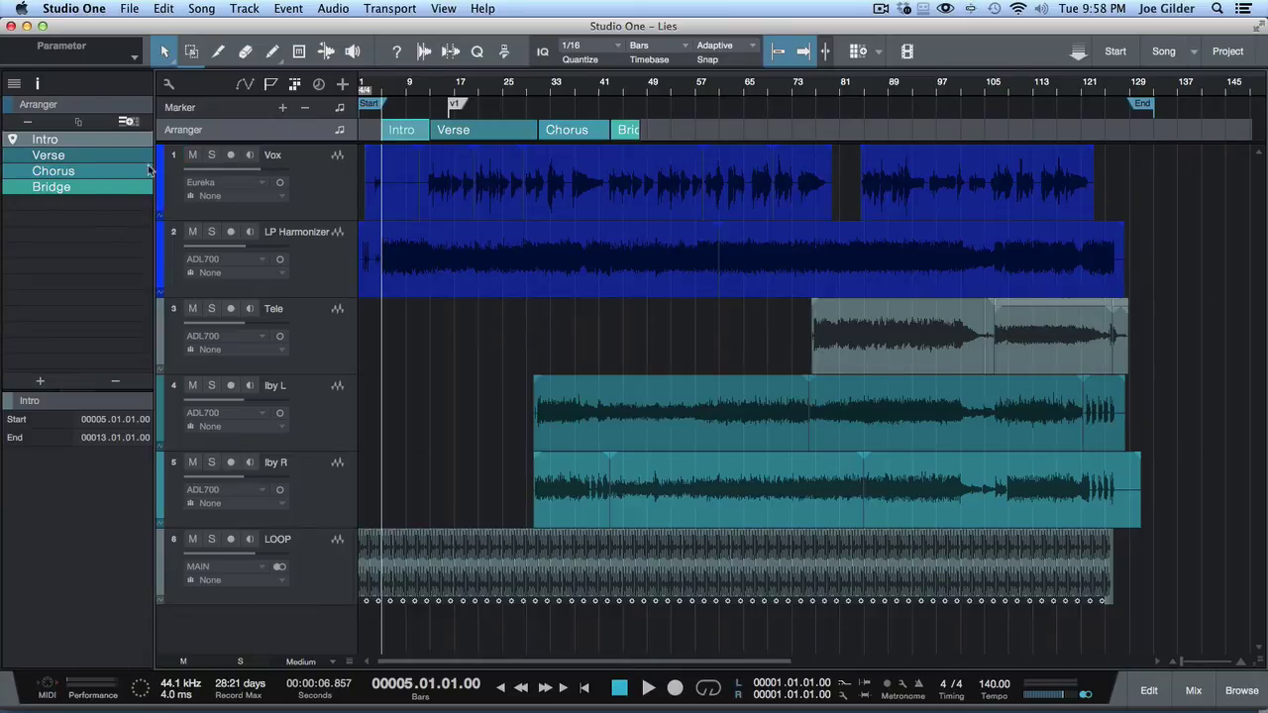
double_click(48, 187)
text(Verse 2)
key(Return)
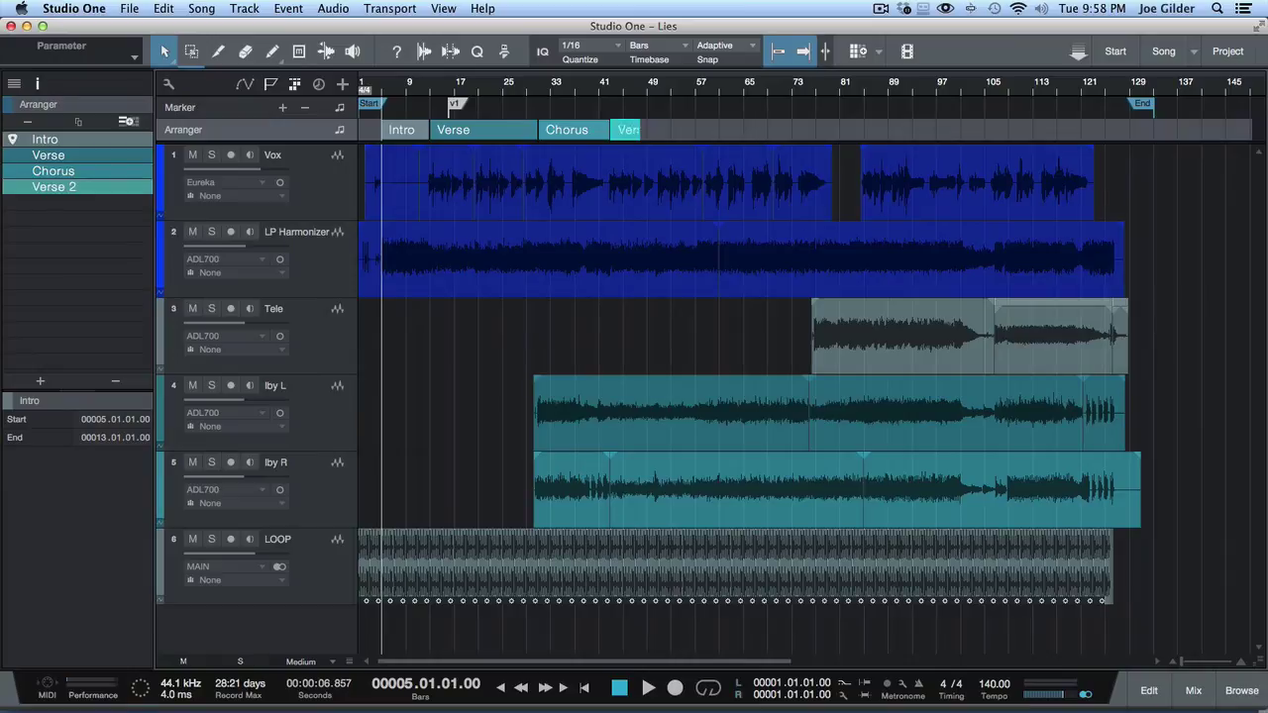
- Extend the end of the Verse 2 section to bar 61, auditioning the song from bar 58
drag(635, 87, 802, 129)
click(830, 91)
key(space)
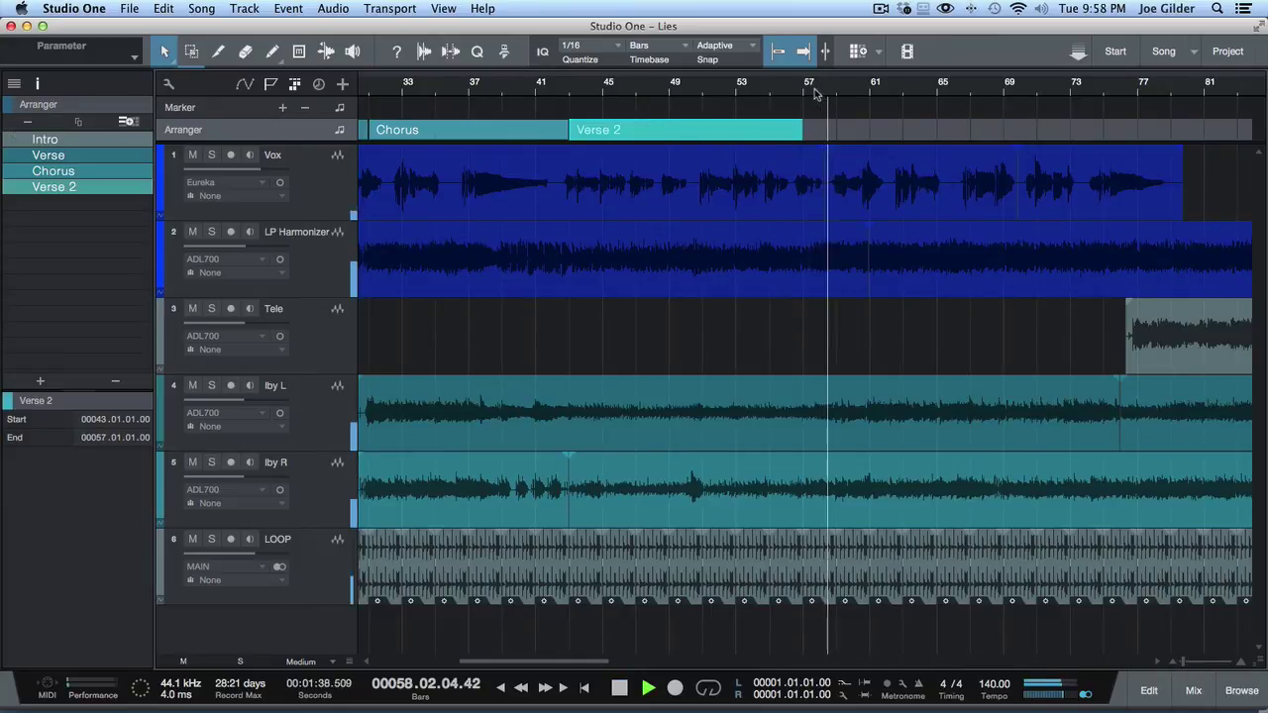
key(space)
drag(807, 131, 868, 132)
- Draw an arranger section from bar 61 to 65 right after Verse 2, and select the Vox event beneath Verse 2
click(494, 133)
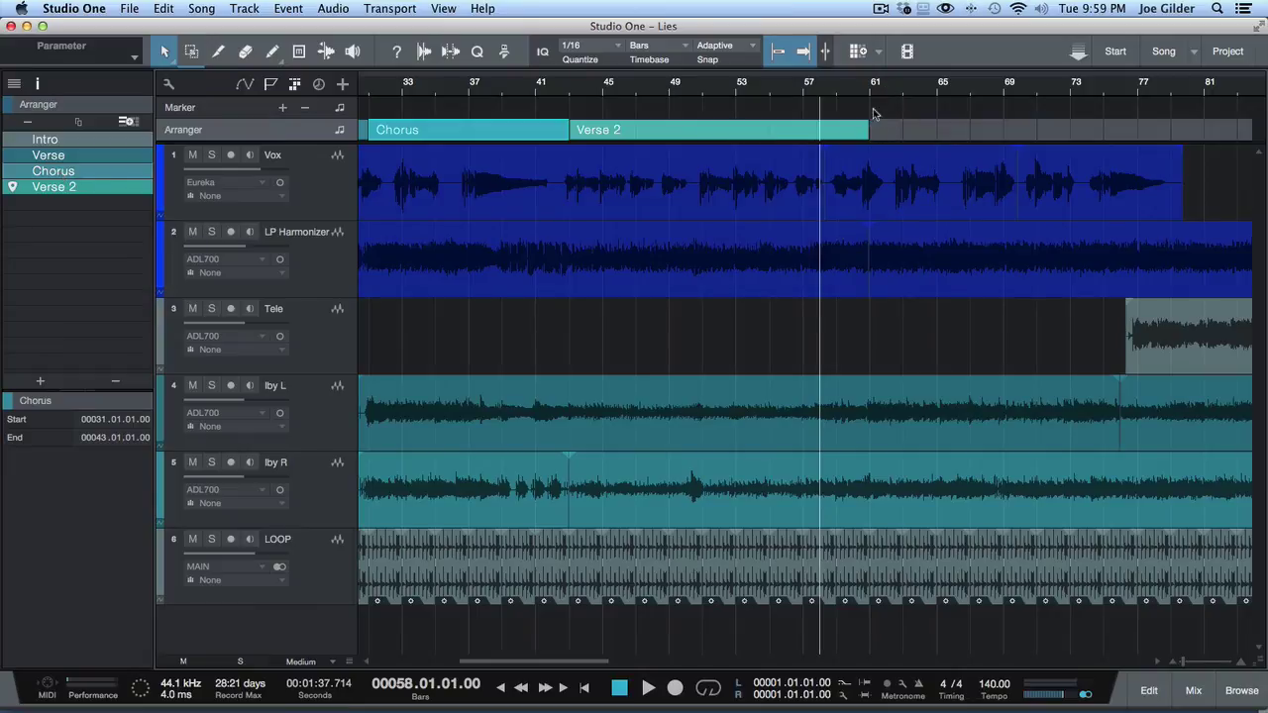
drag(876, 123, 951, 129)
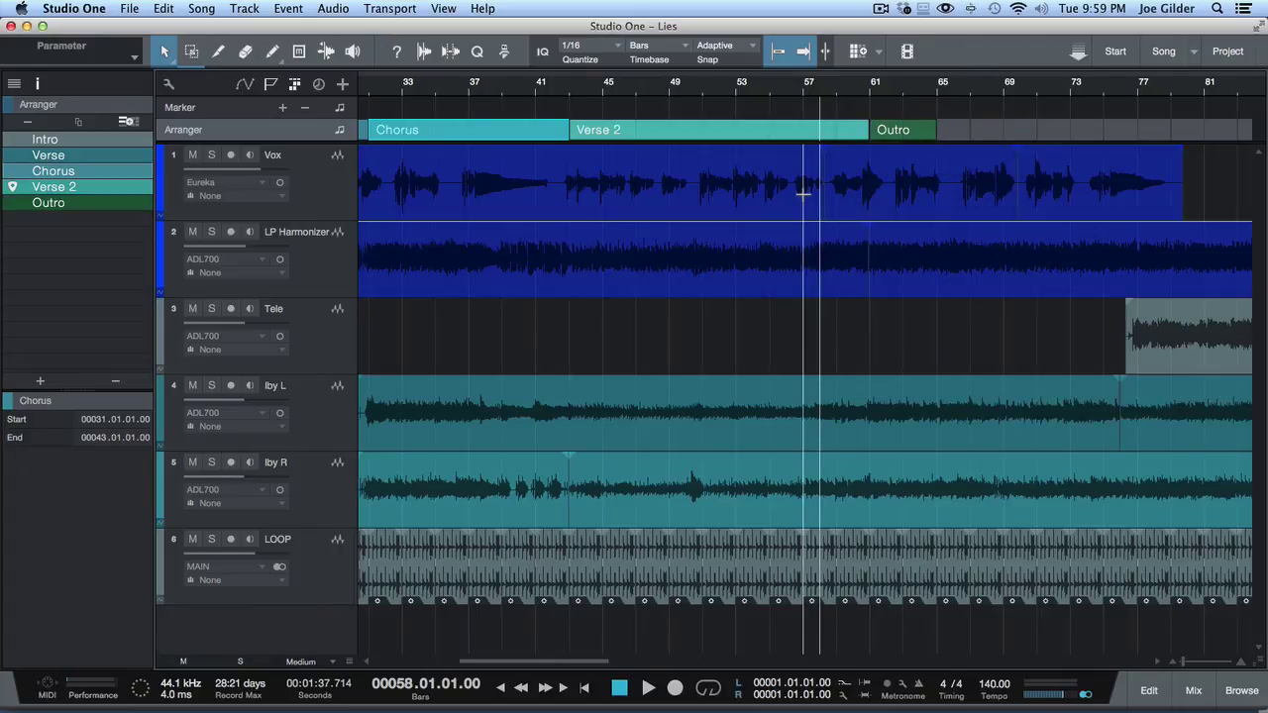
click(682, 197)
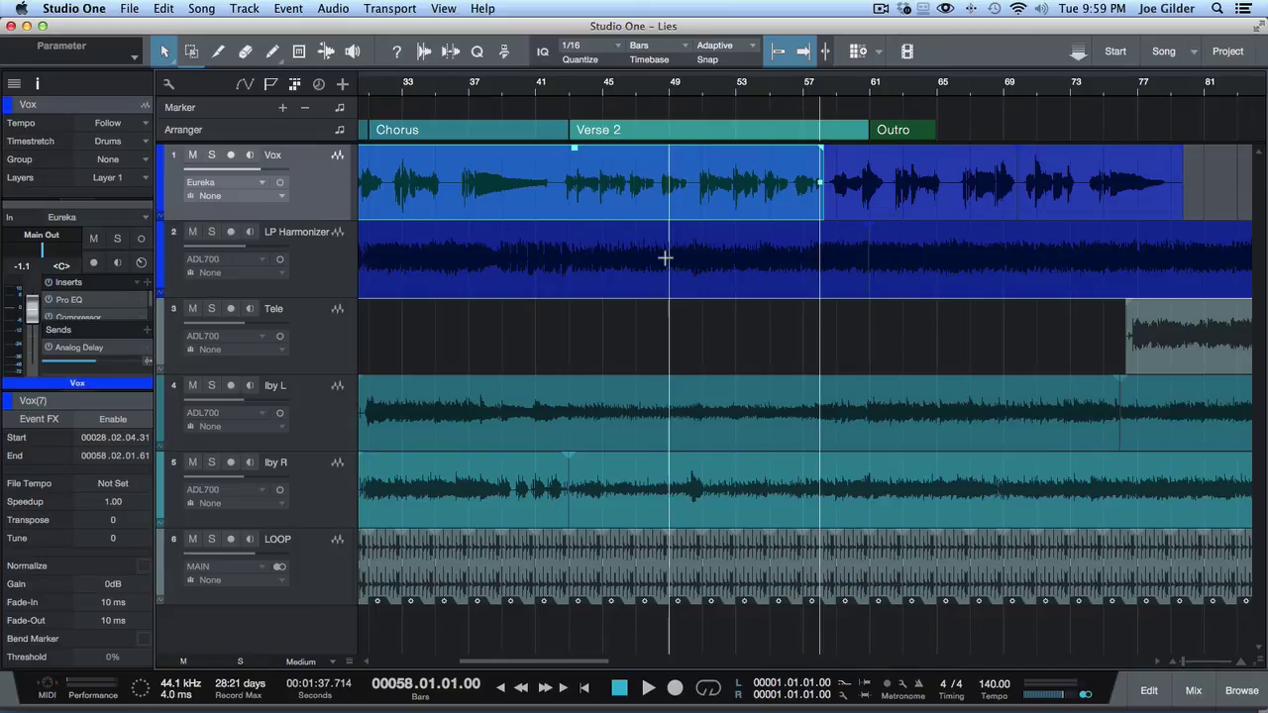
- Mark a range from about bar 46 to 53 on the LP Harmonizer track, and rename the Outro section after Verse 2 as Chorus
drag(617, 231, 735, 269)
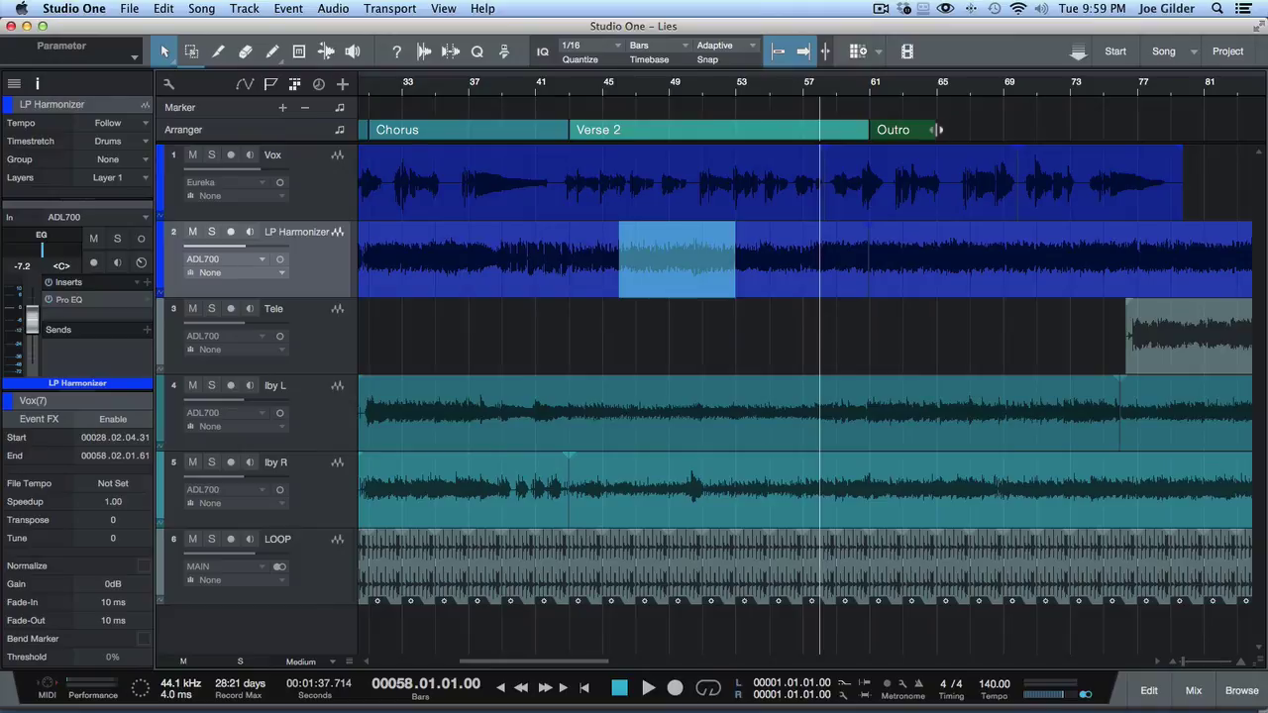
drag(936, 129, 944, 134)
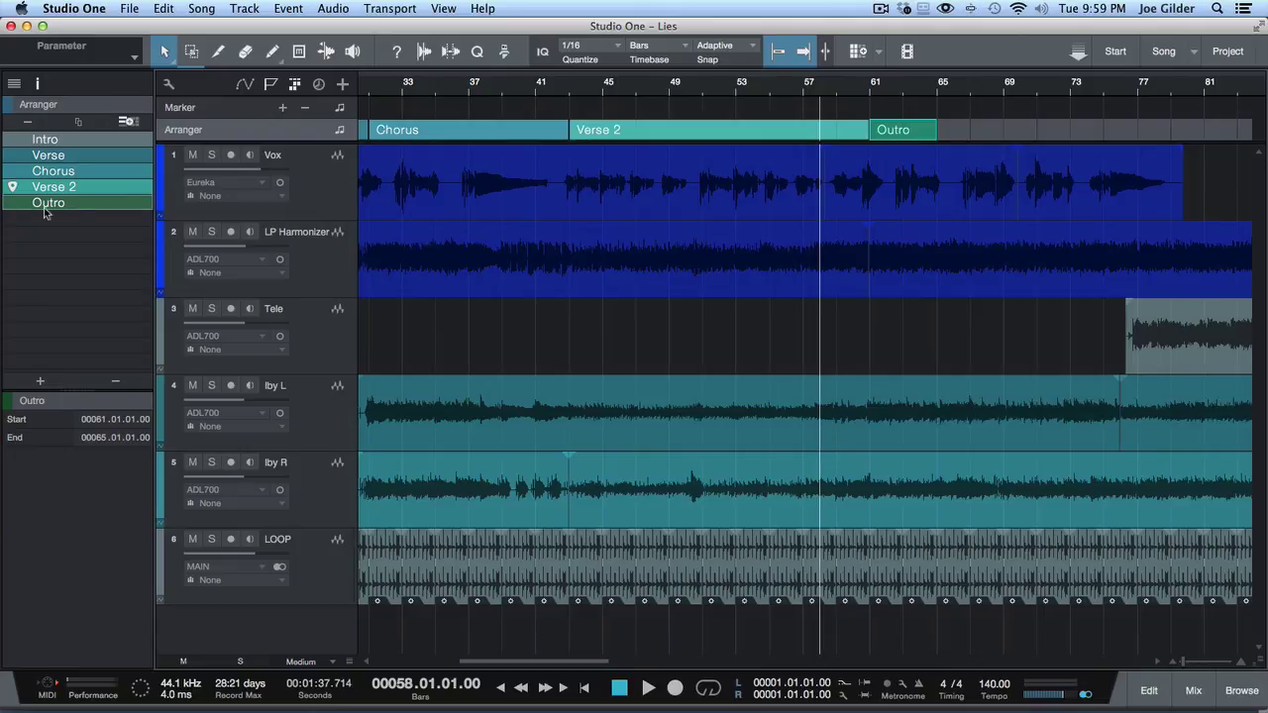
double_click(46, 203)
text(Chor)
key(Return)
- Extend the end of the Chorus section after Verse 2 to bar 77, auditioning the song from bar 64
click(926, 96)
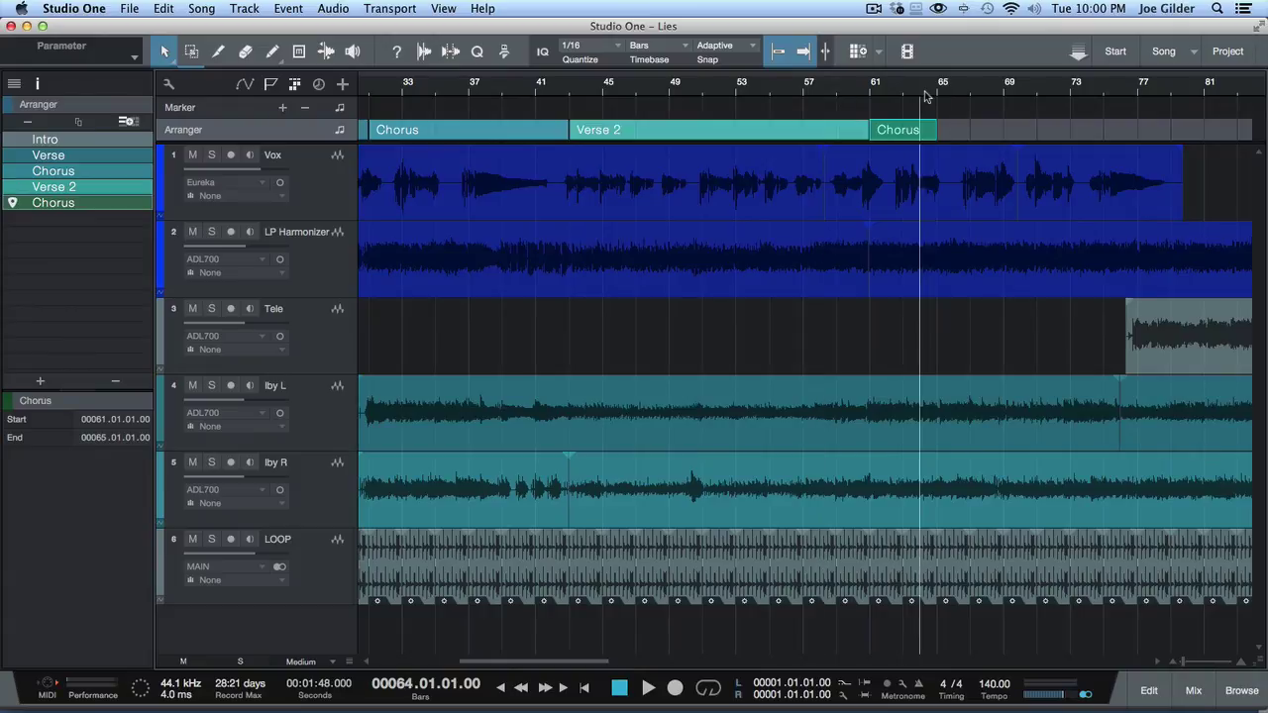
key(space)
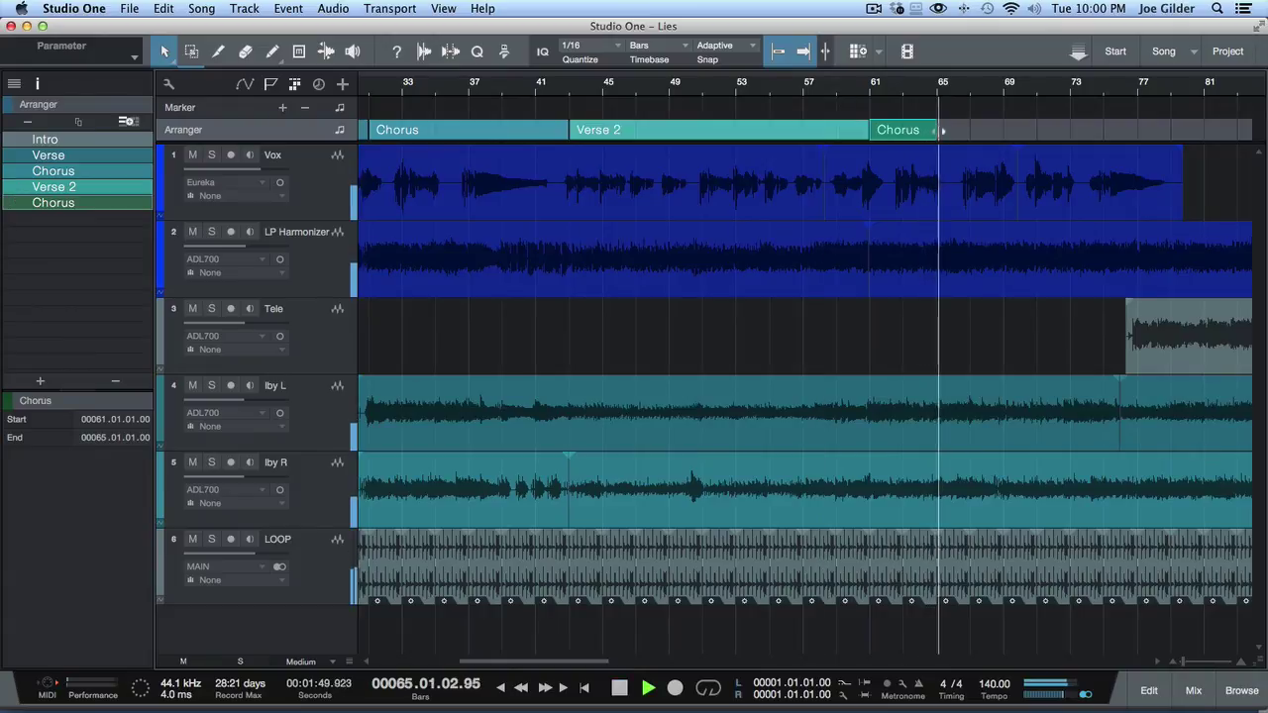
drag(942, 131, 1141, 133)
key(space)
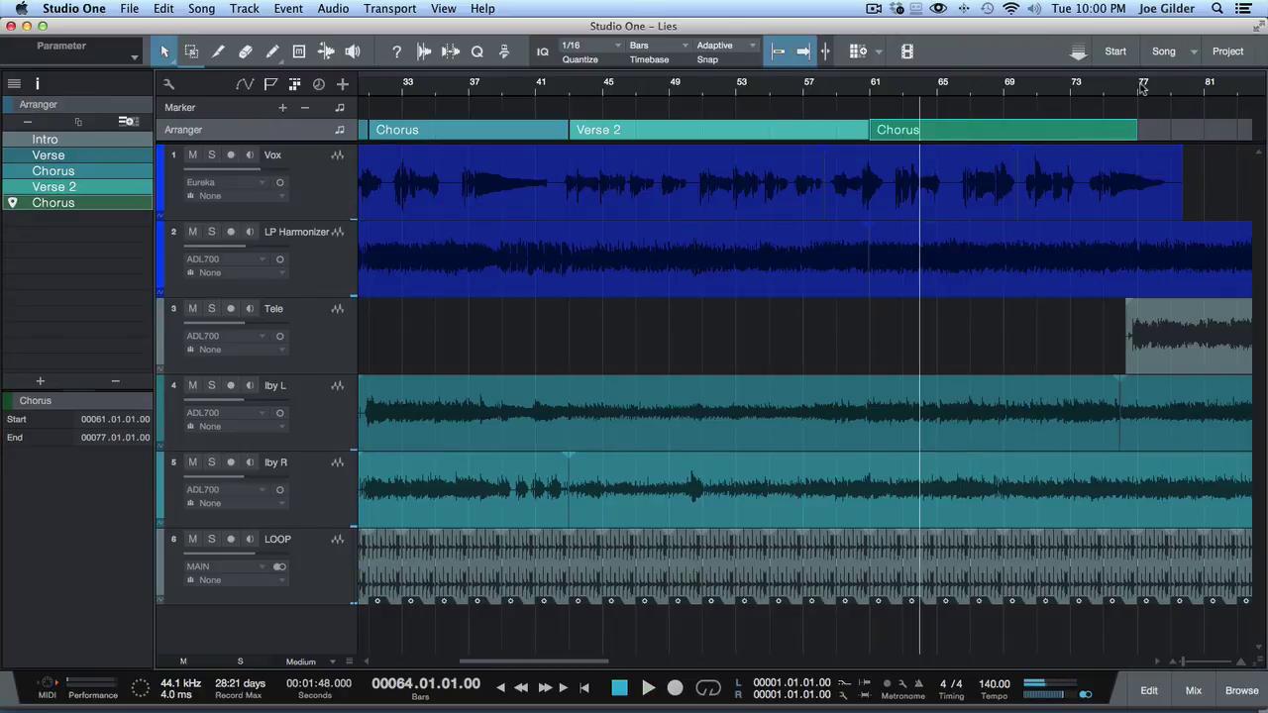
- Draw an arranger section from bar 77 to 85 after the second Chorus and name it Solo
scroll(1174, 137, right, 5)
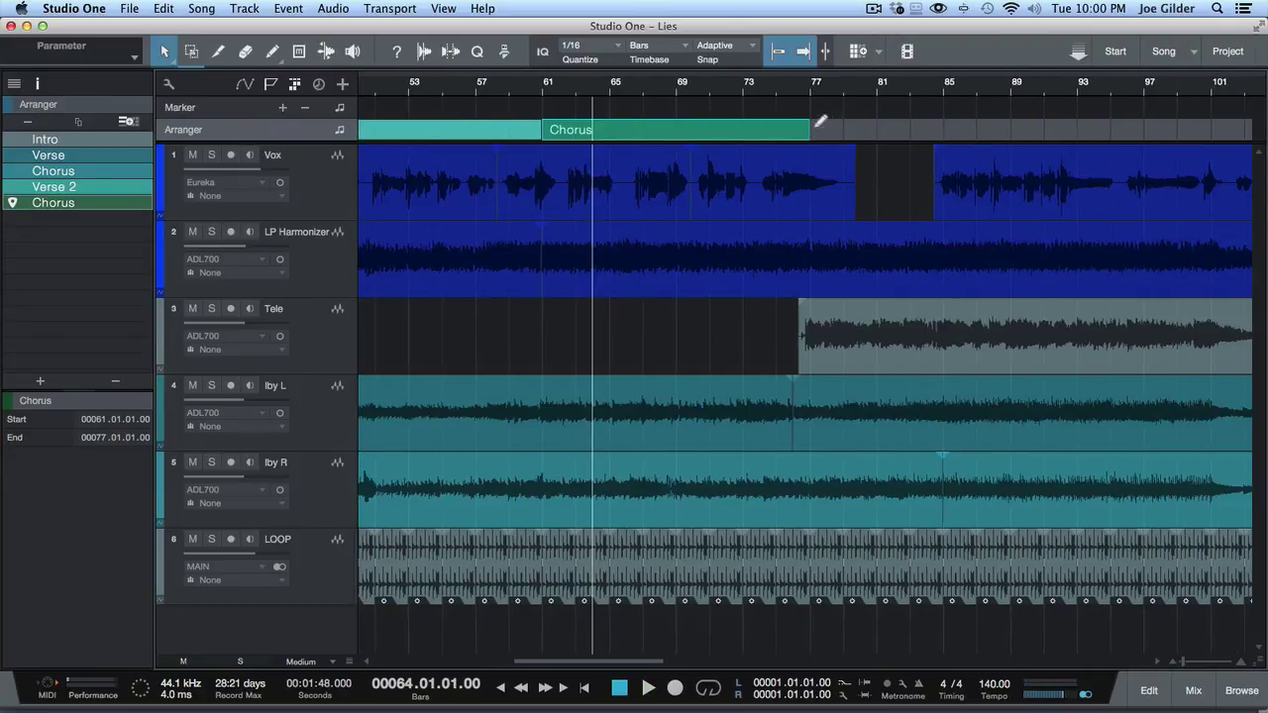
mouse_move(816, 127)
mouse_down()
mouse_move(975, 130)
mouse_move(943, 129)
mouse_up()
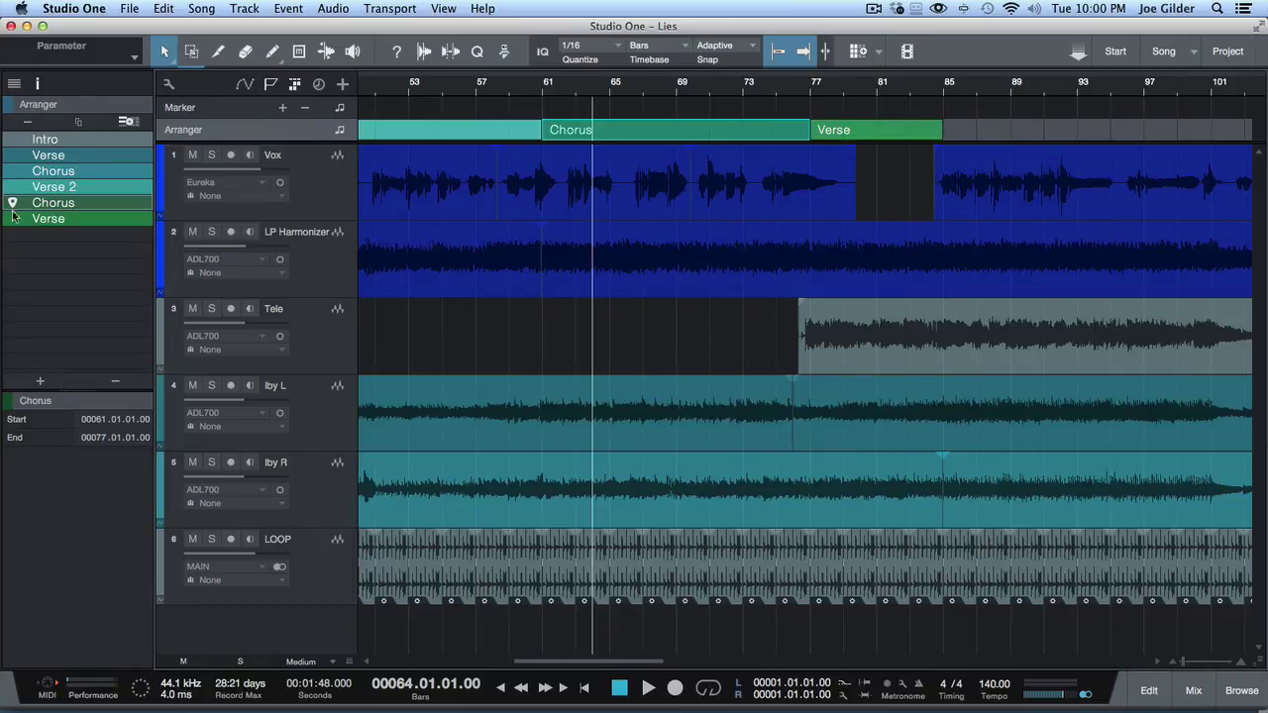
double_click(48, 218)
text(Solo)
key(Return)
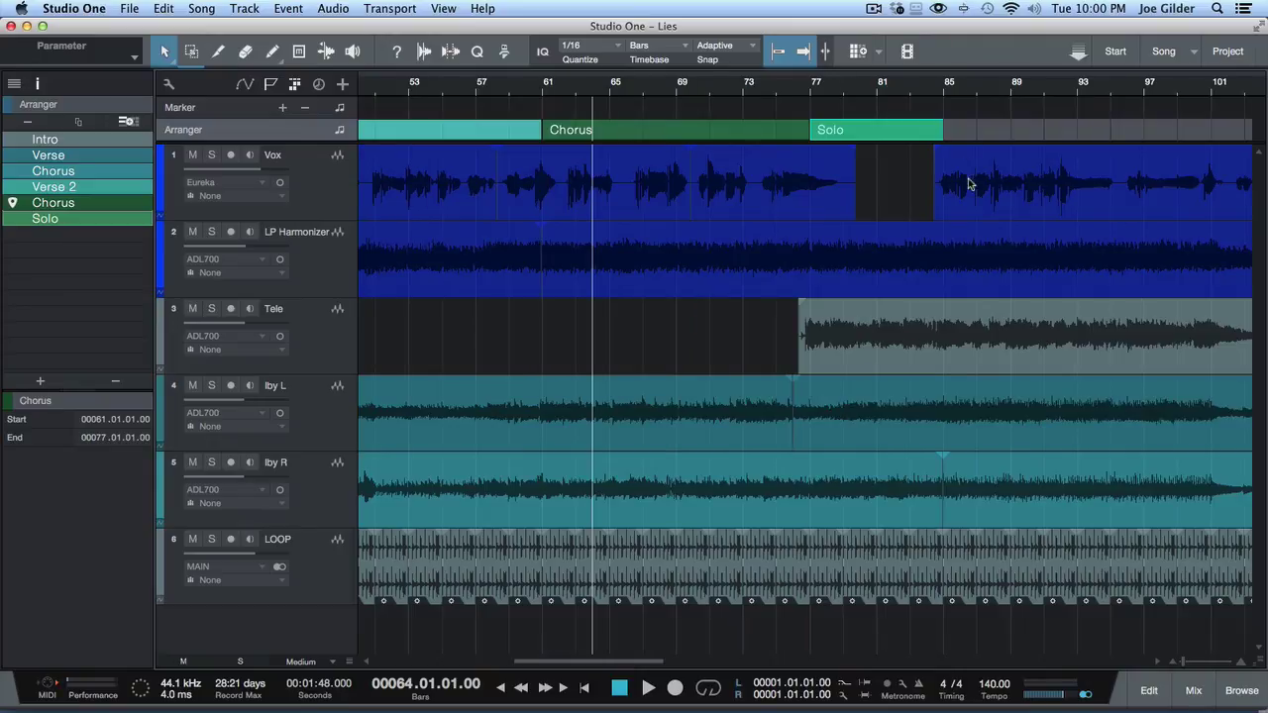
- Draw an arranger section from bar 85 to 107 right after the Solo section
scroll(969, 183, right, 5)
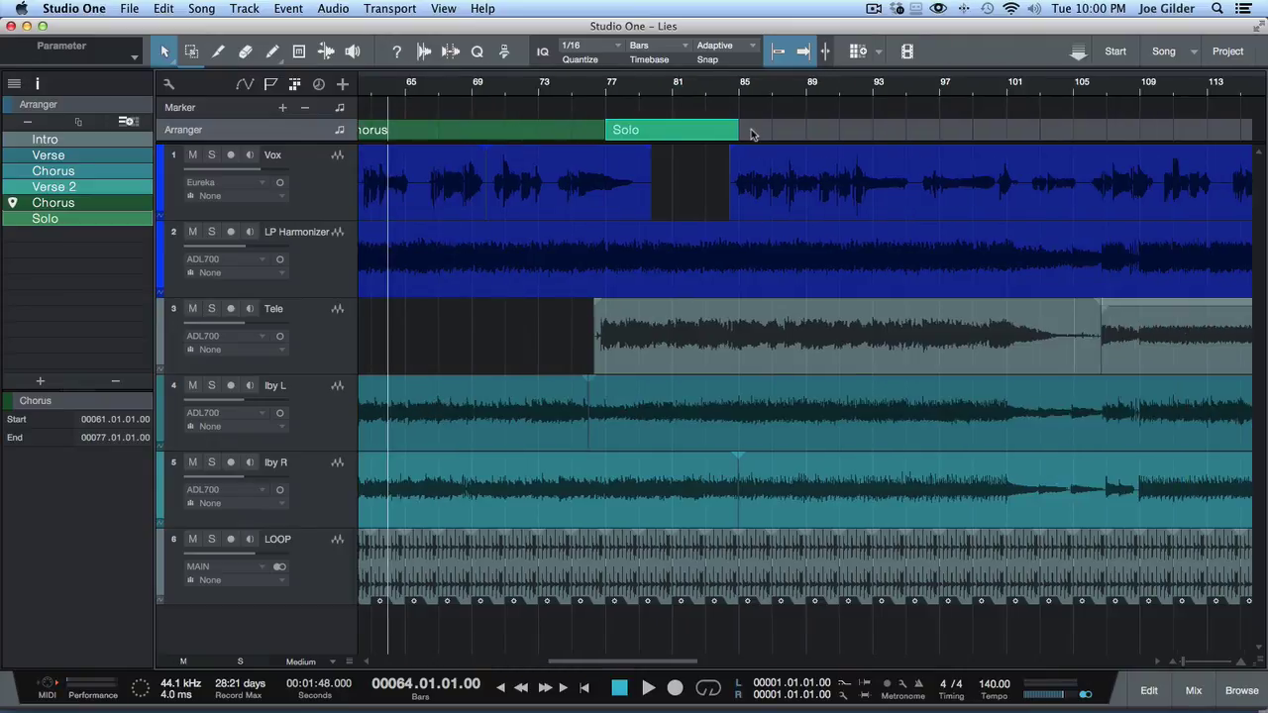
mouse_move(745, 127)
mouse_down()
mouse_move(1081, 127)
mouse_move(1106, 138)
mouse_up()
scroll(1076, 227, right, 5)
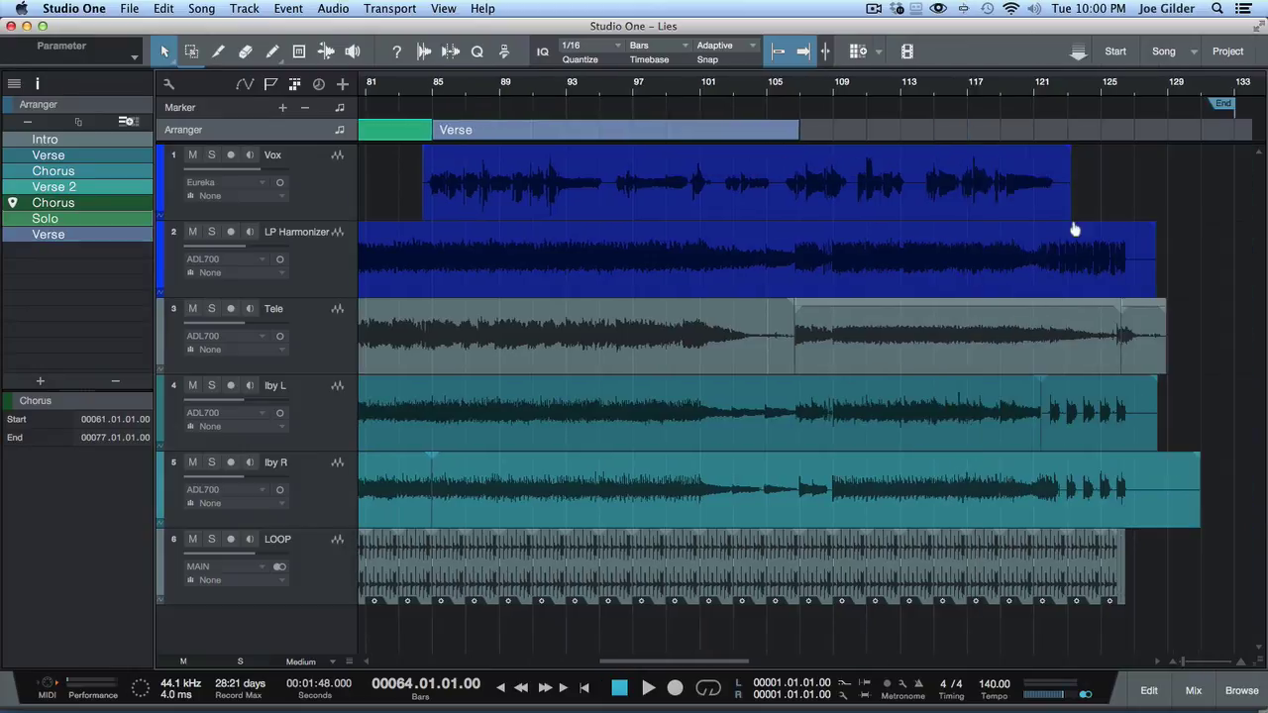
- Shorten the section after the Solo to end at bar 101, auditioning from bar 102, and rename it Bridge
click(721, 81)
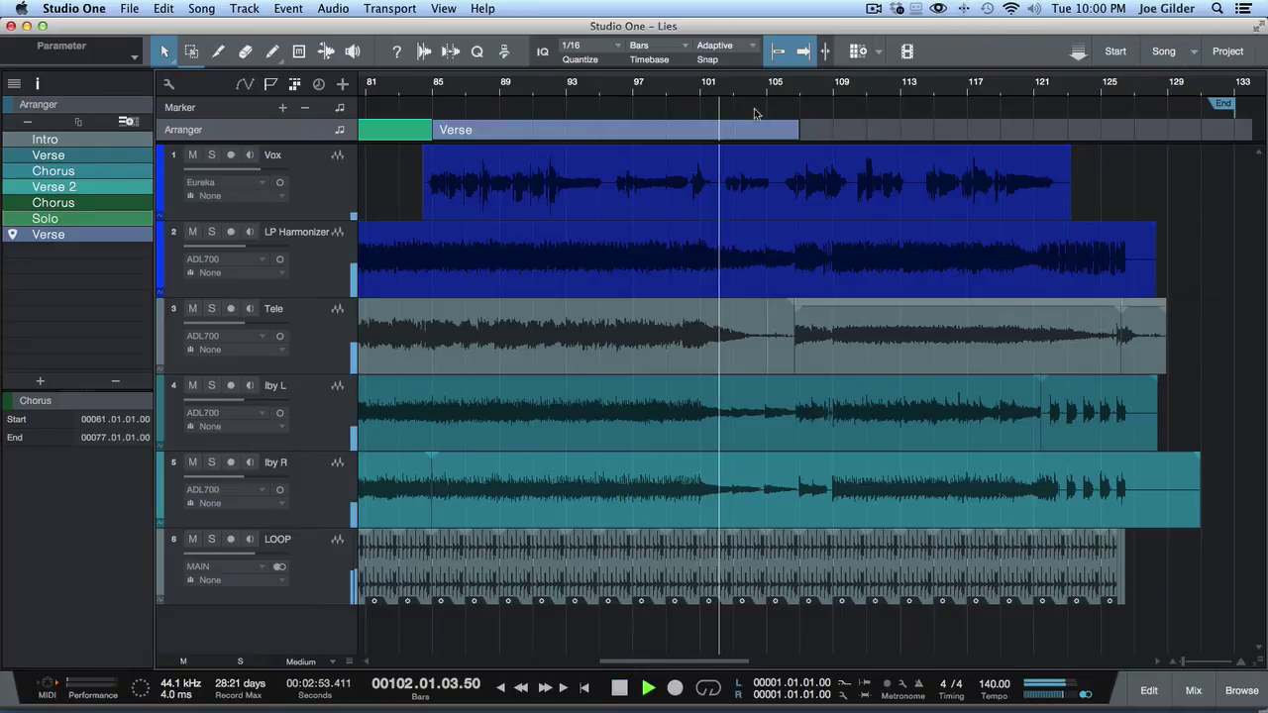
drag(802, 130, 699, 129)
double_click(41, 235)
text(Bridge)
key(Return)
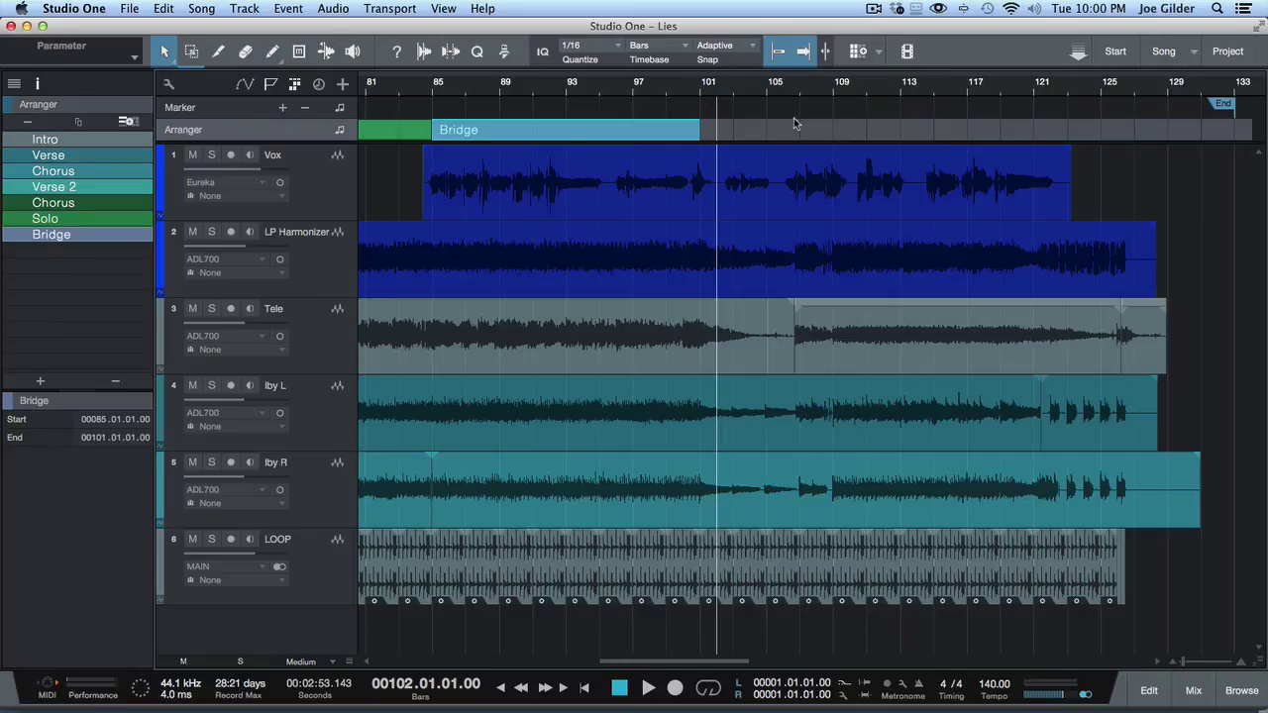
- Draw an arranger section from bar 101 to 107 after the Bridge and name it Down Ch
drag(706, 126, 810, 132)
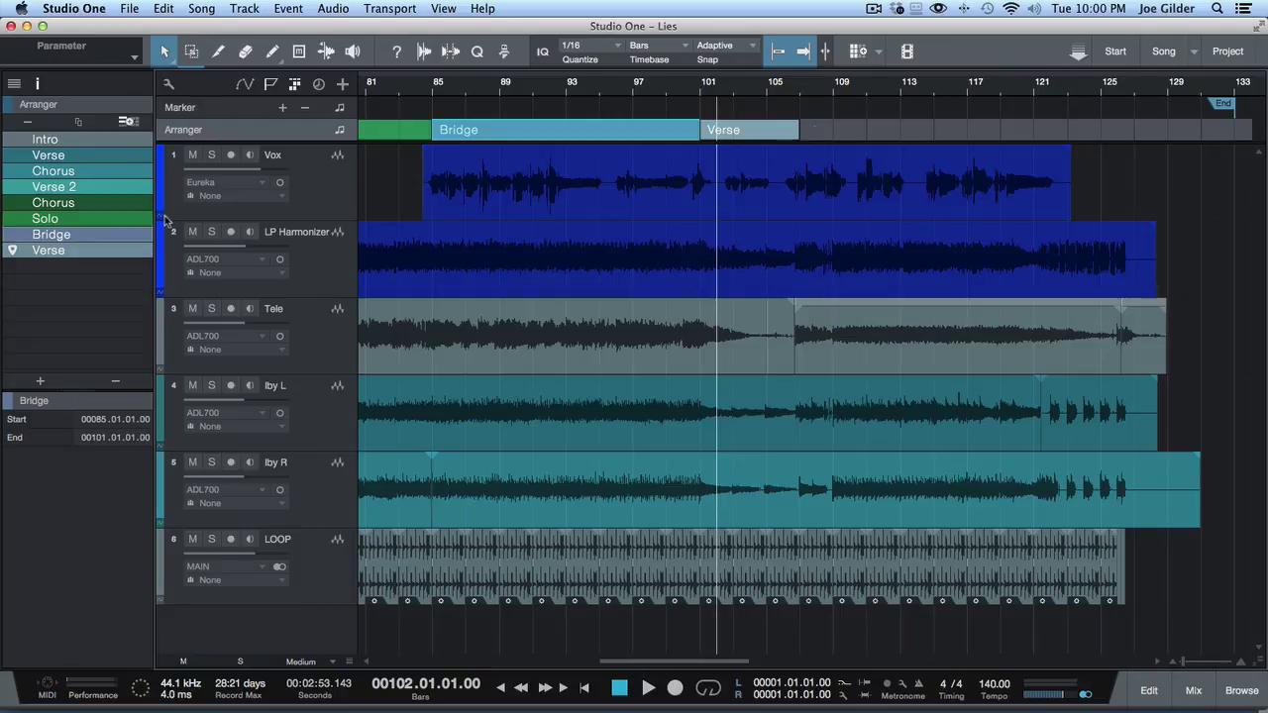
double_click(36, 252)
text(Down)
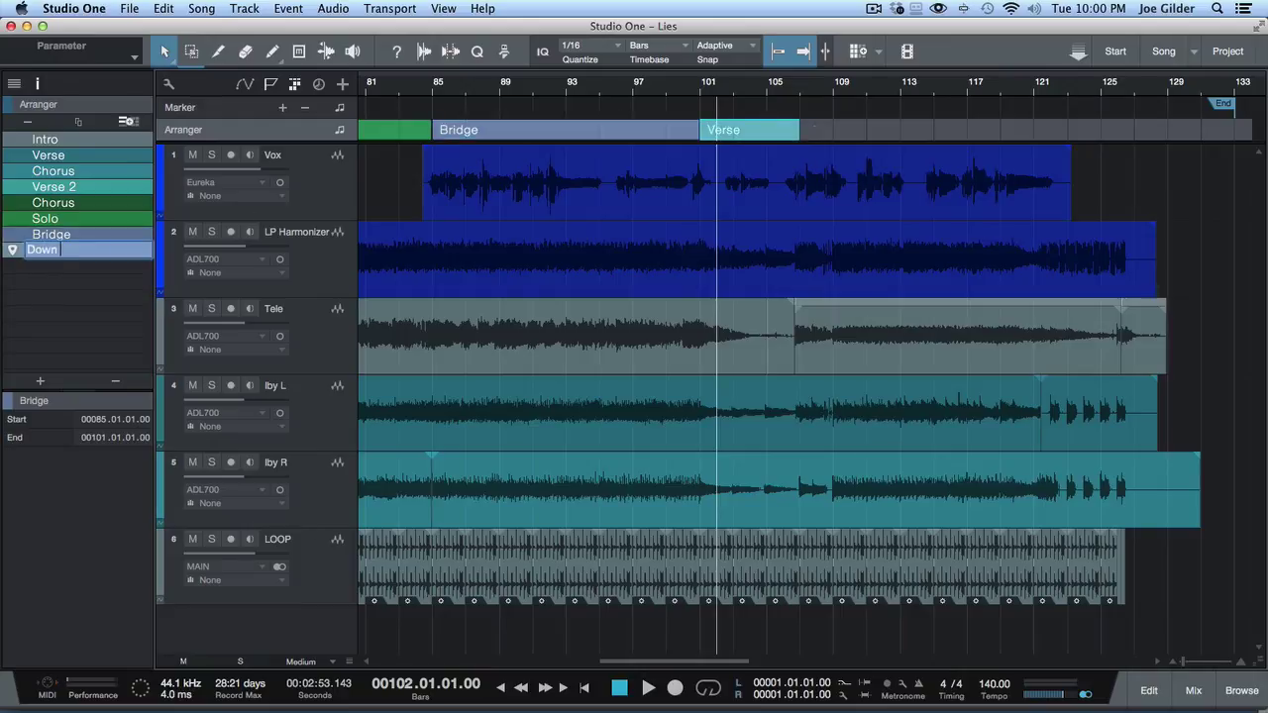
text( Ch)
key(Return)
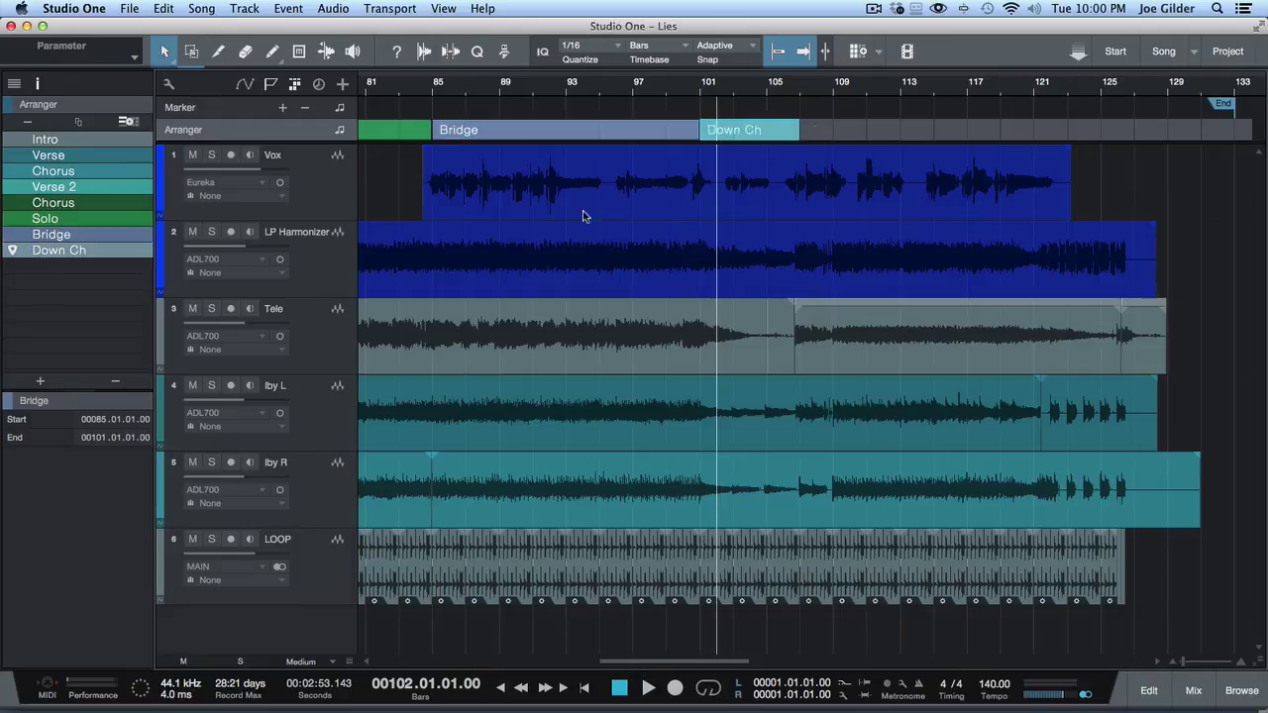
- Auditioning from bar 106, extend the Down Ch section to bar 109 and draw another section from there to bar 116
click(789, 94)
key(space)
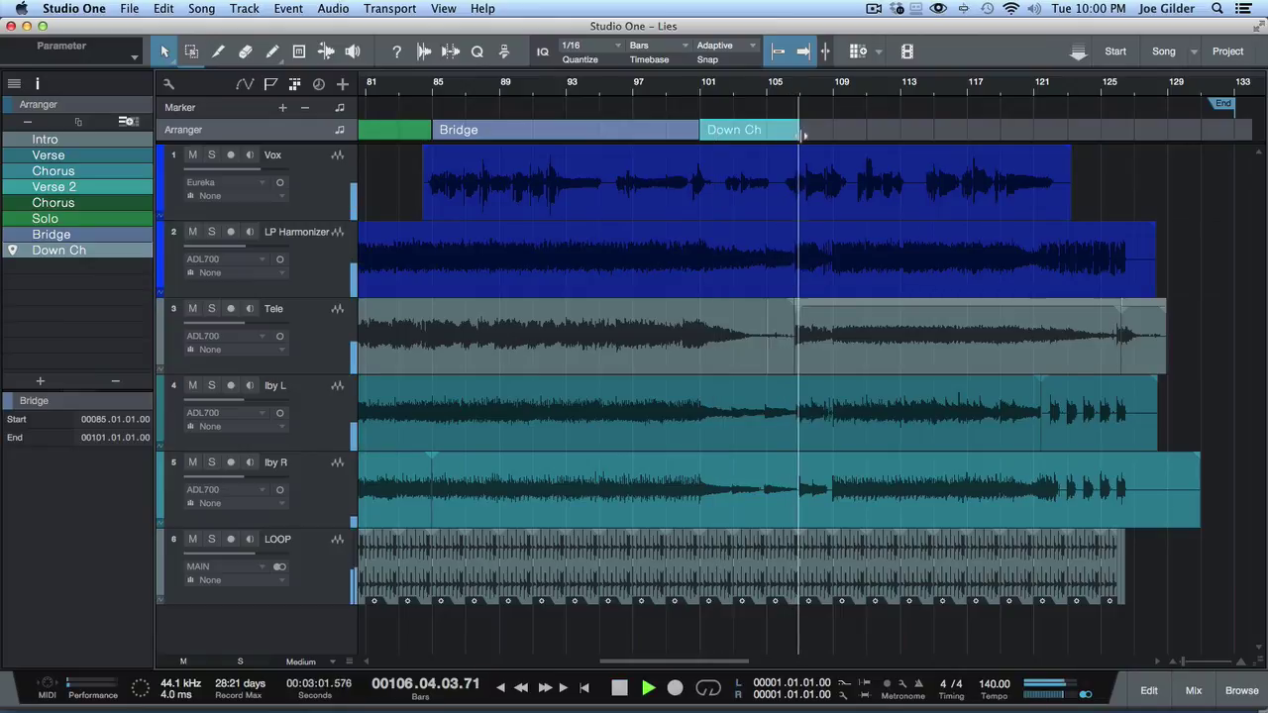
drag(804, 131, 948, 133)
key(space)
- Rename the section that follows Down Ch as Chorus
double_click(36, 266)
text(Ch)
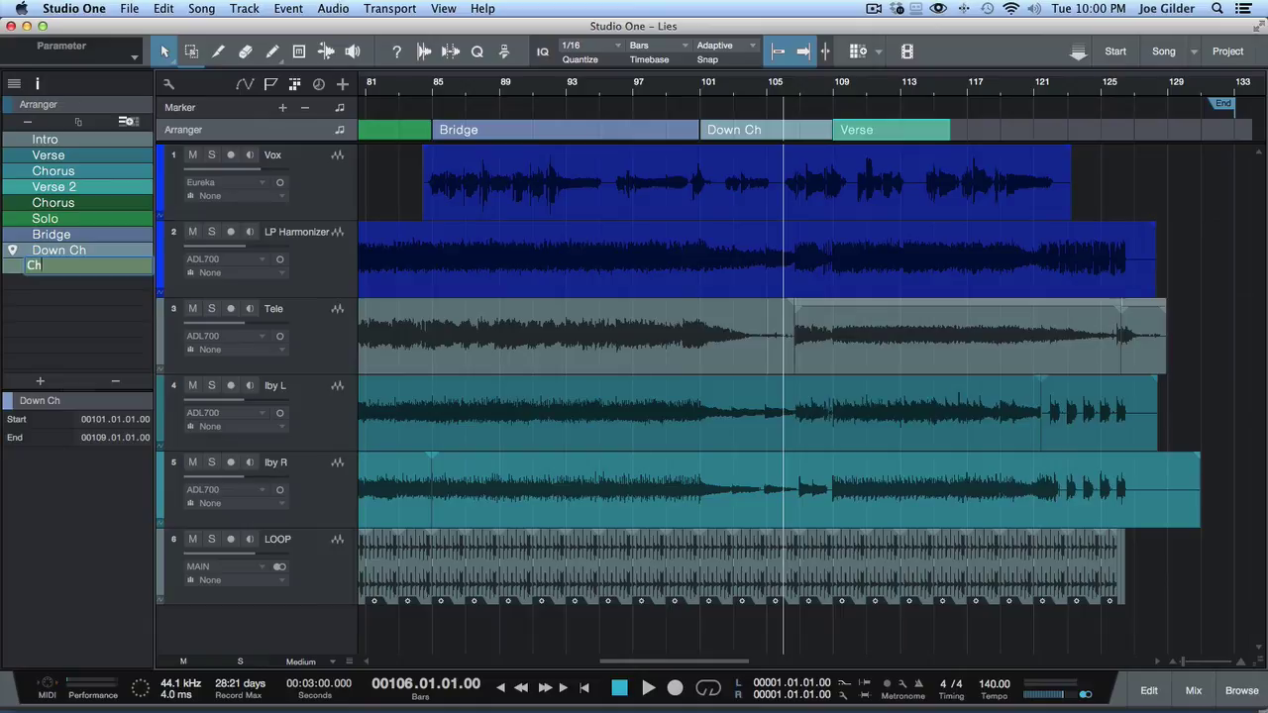
text(rrus)
key(Return)
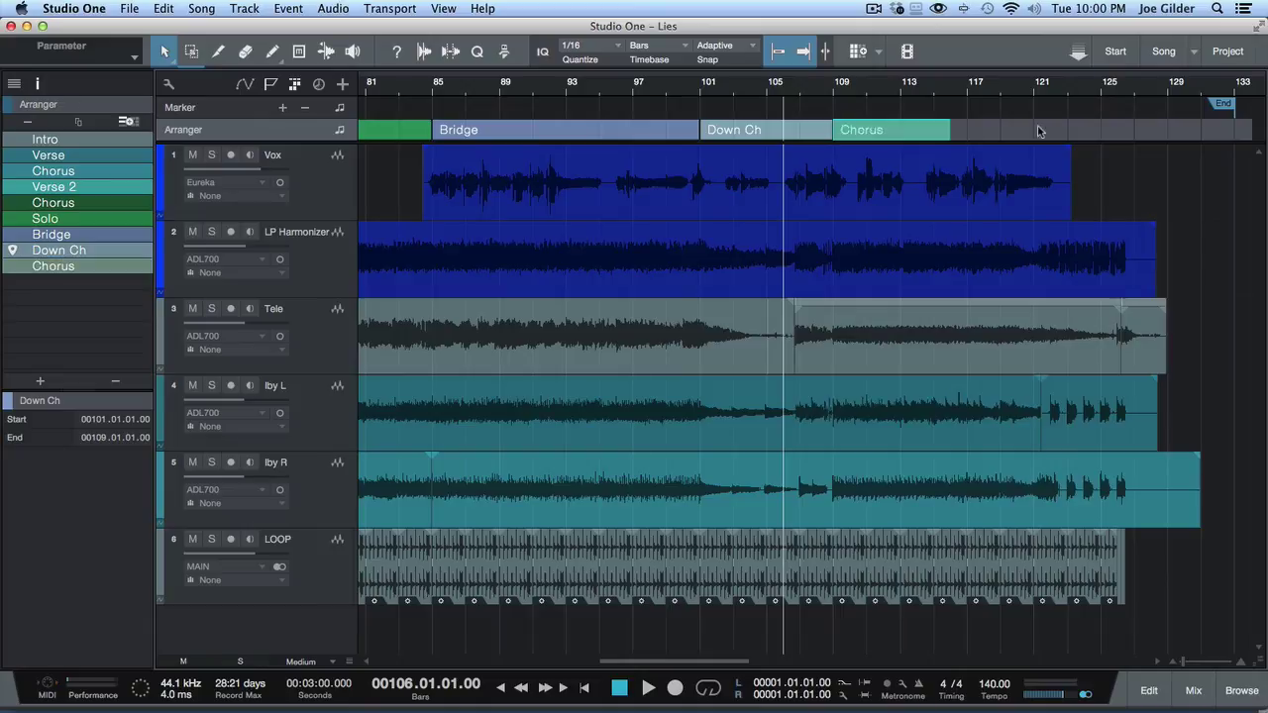
- Extend the last Chorus section to bar 122 and fill the rest up to the End marker with a section named Outro
drag(952, 130, 1234, 131)
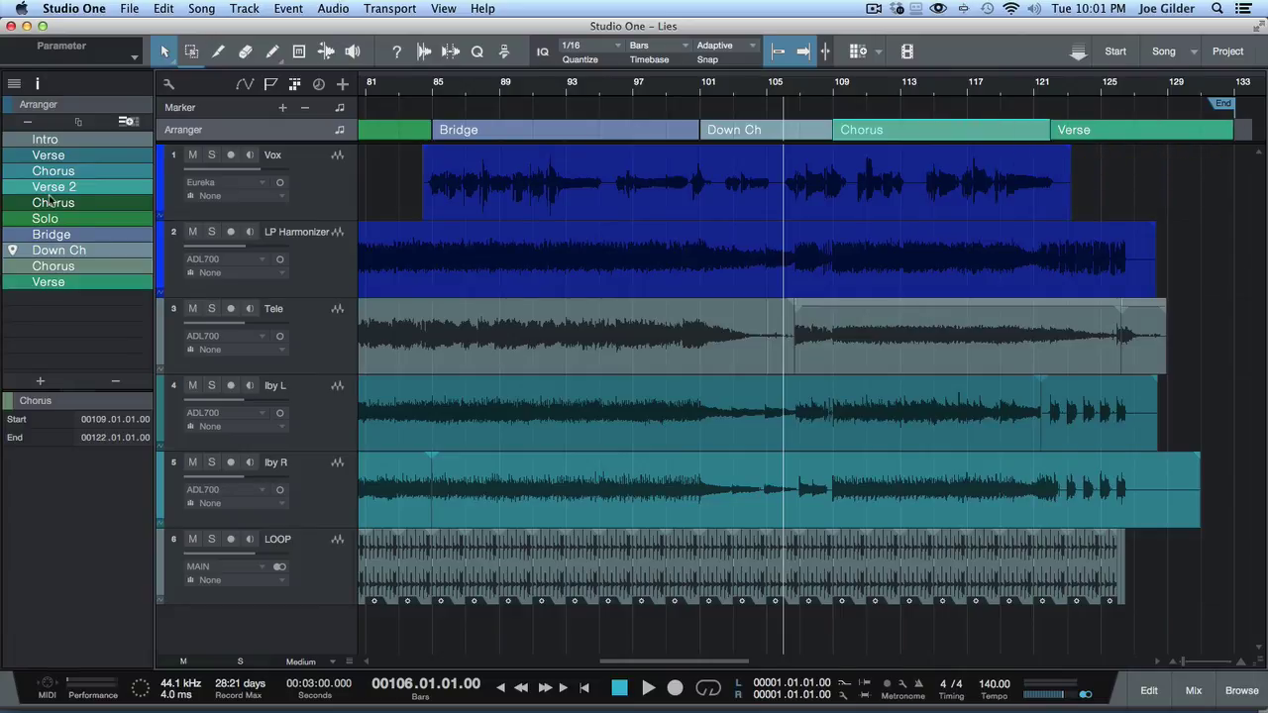
double_click(58, 281)
text(Outro)
key(Return)
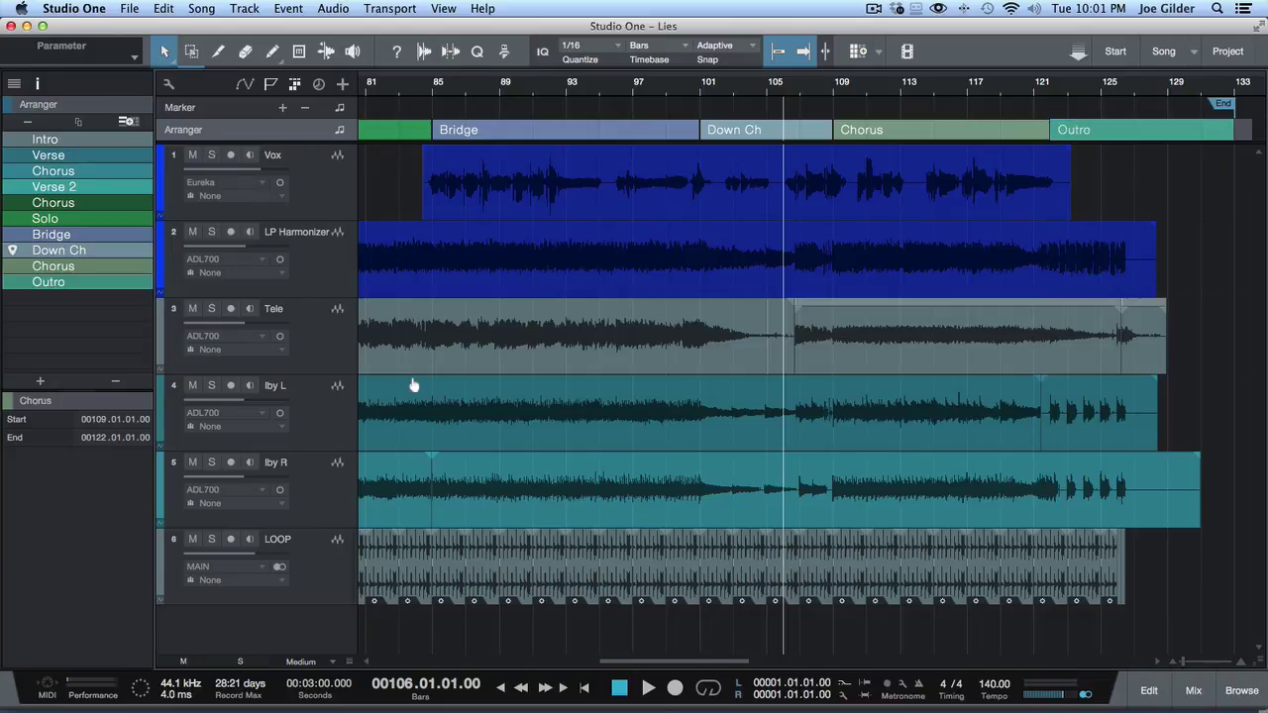
- Select all events to fit the whole song in the arrangement overview, and select the first LP Harmonizer event
click(553, 346)
key(super+a)
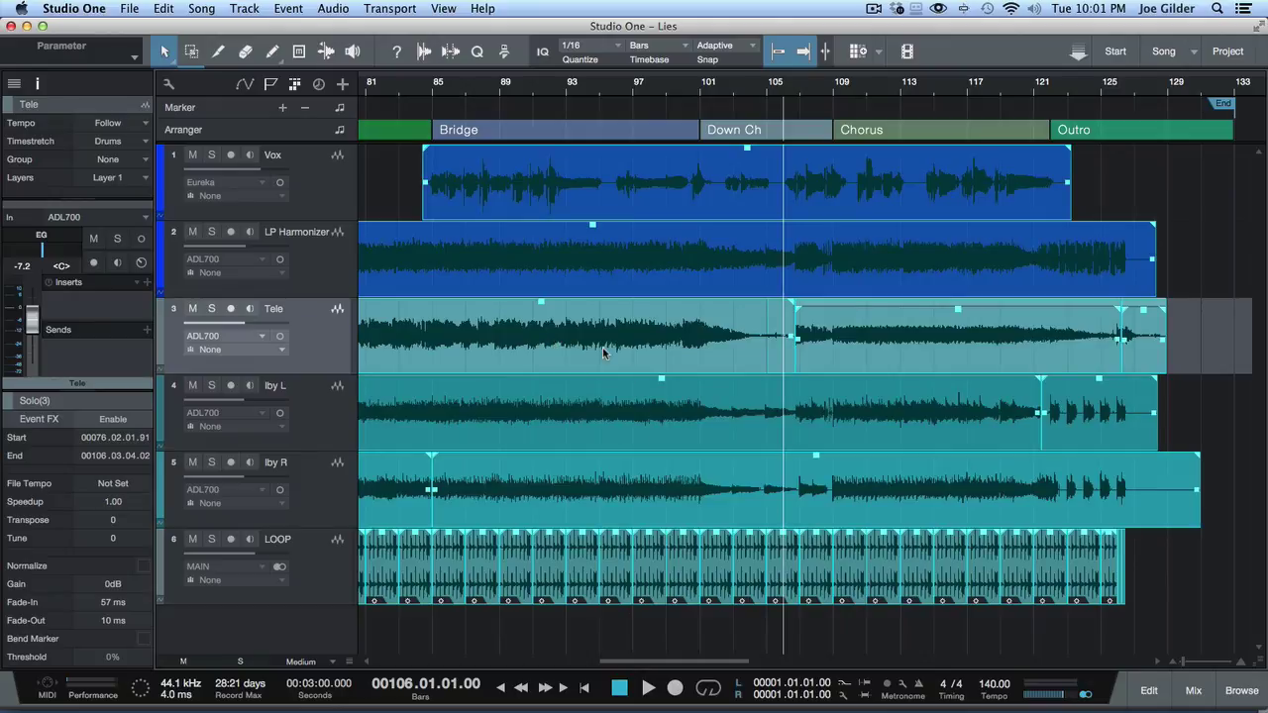
key(z)
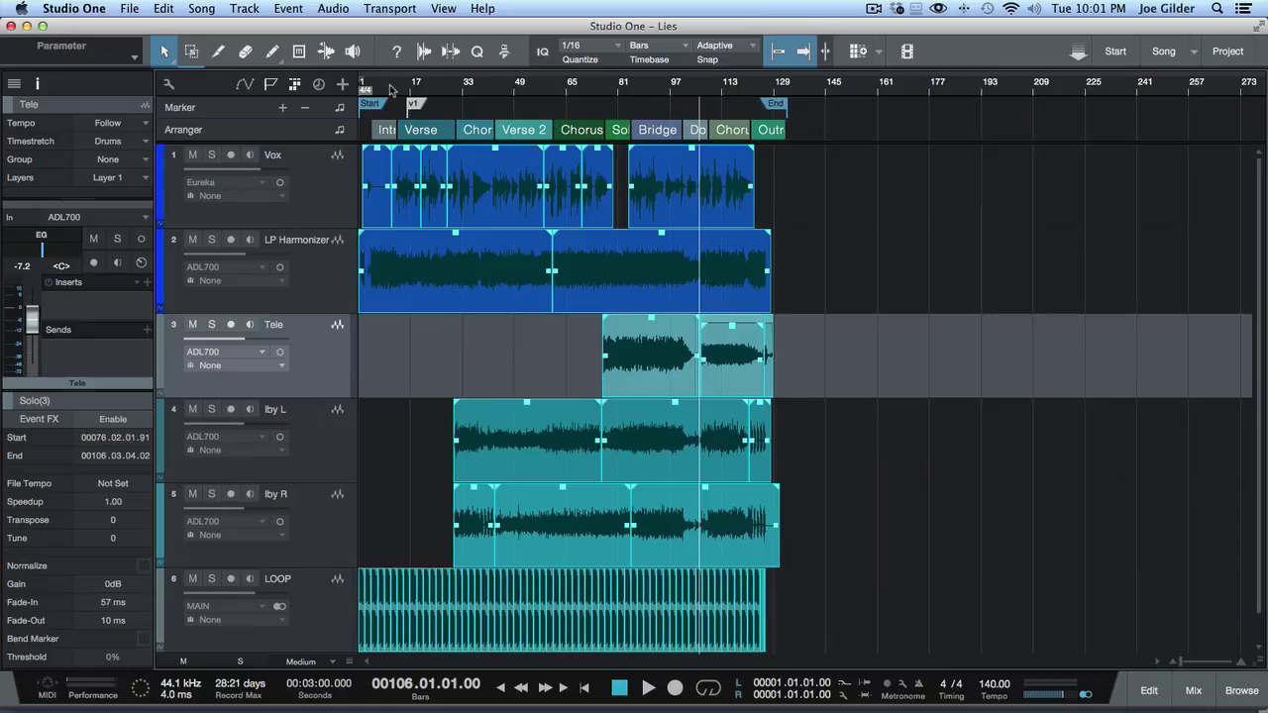
key(z)
scroll(548, 277, left, 2)
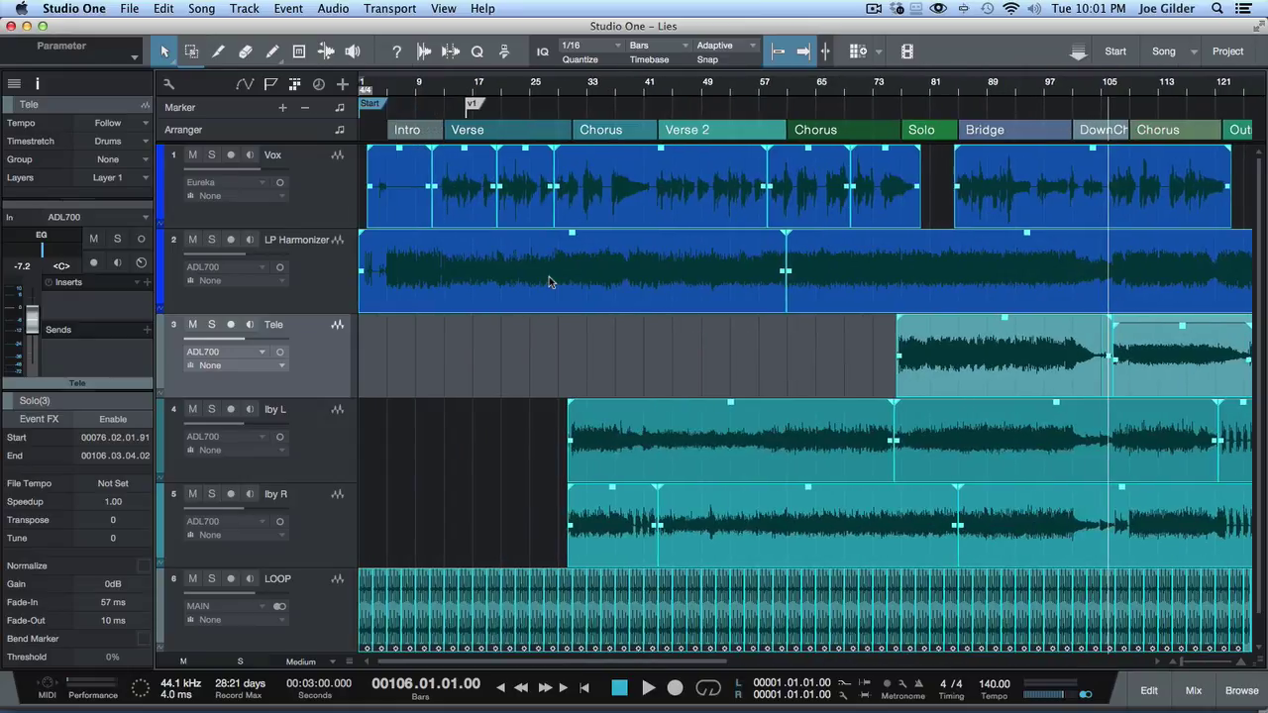
click(558, 282)
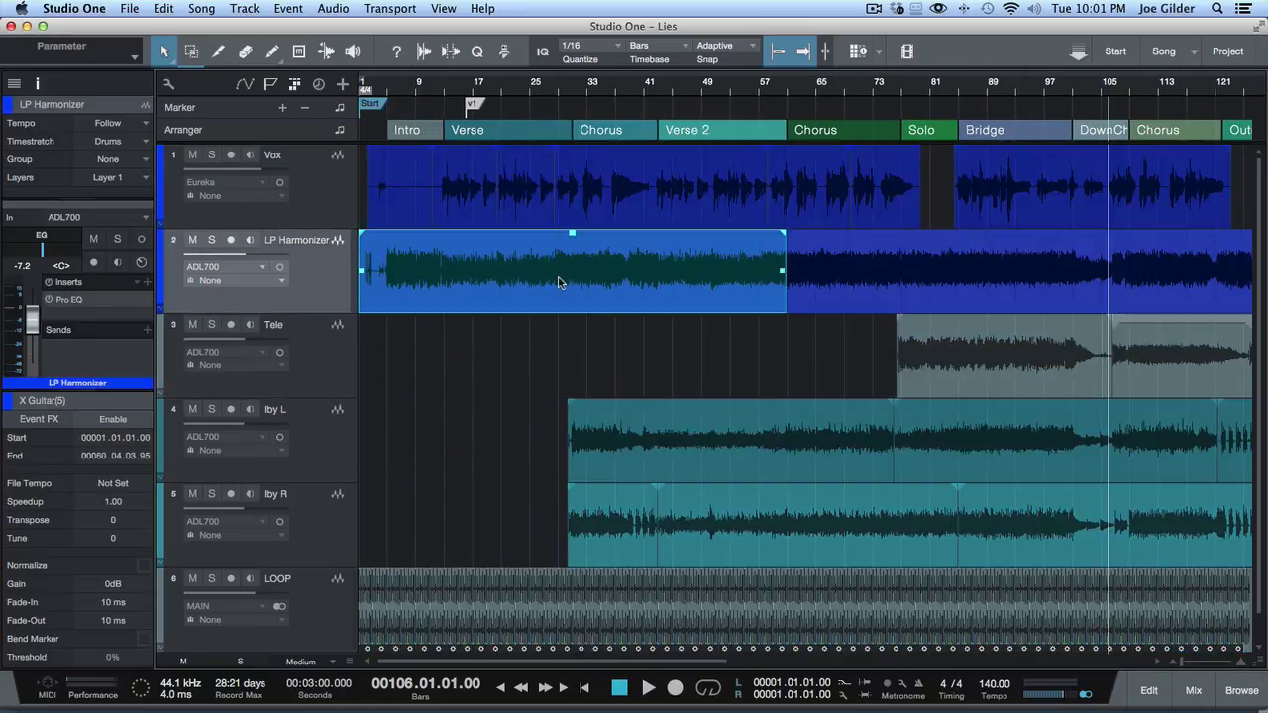
drag(571, 87, 613, 87)
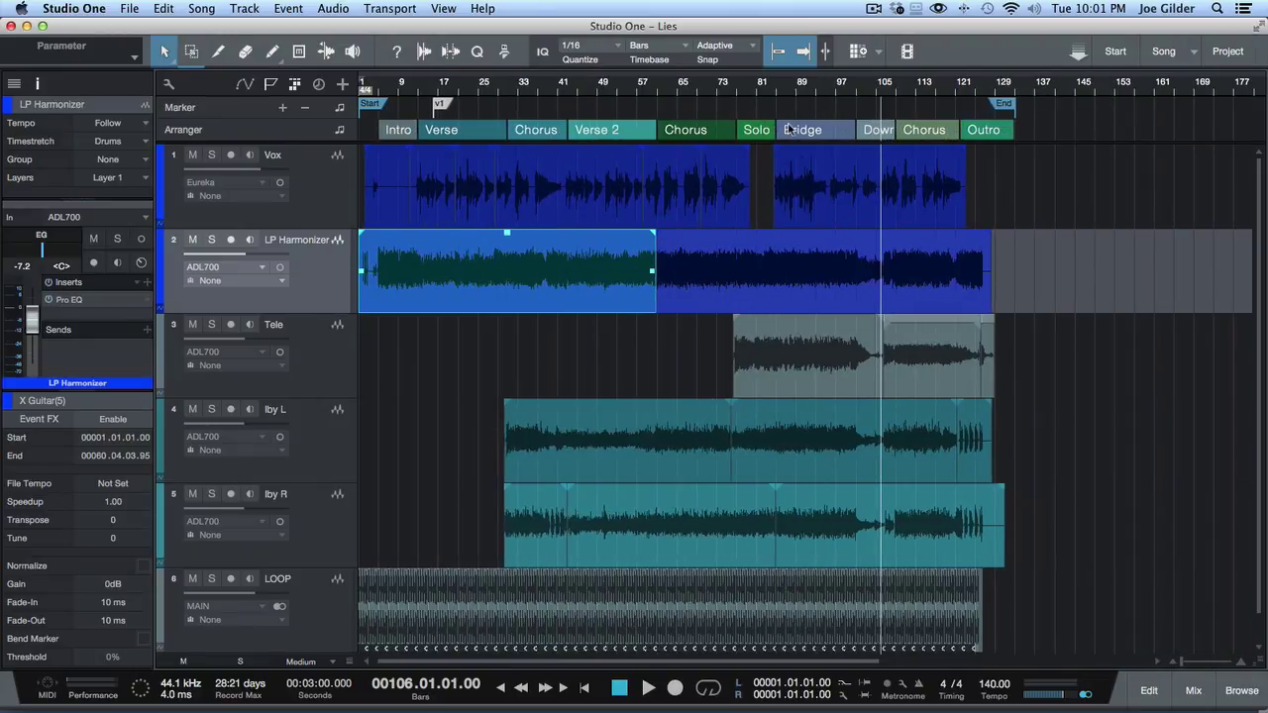
- Move the v1 marker to bar 13 and add a marker named ch at bar 31
click(435, 104)
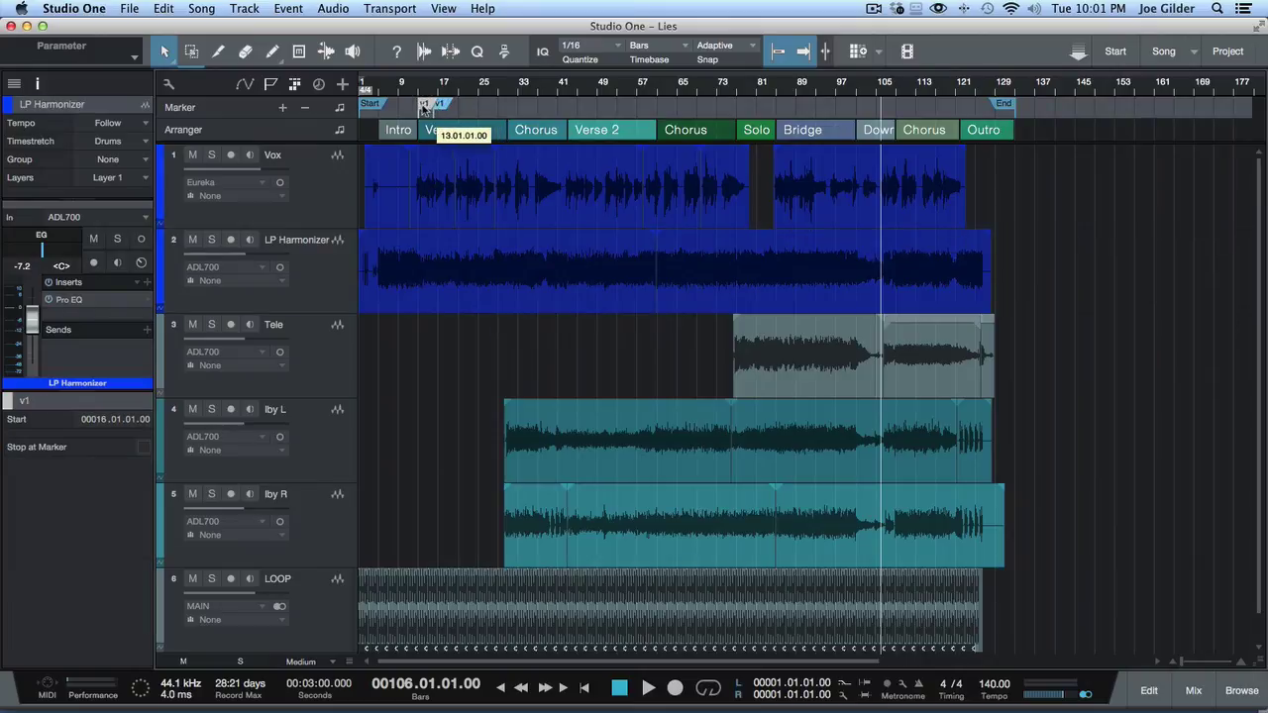
click(507, 92)
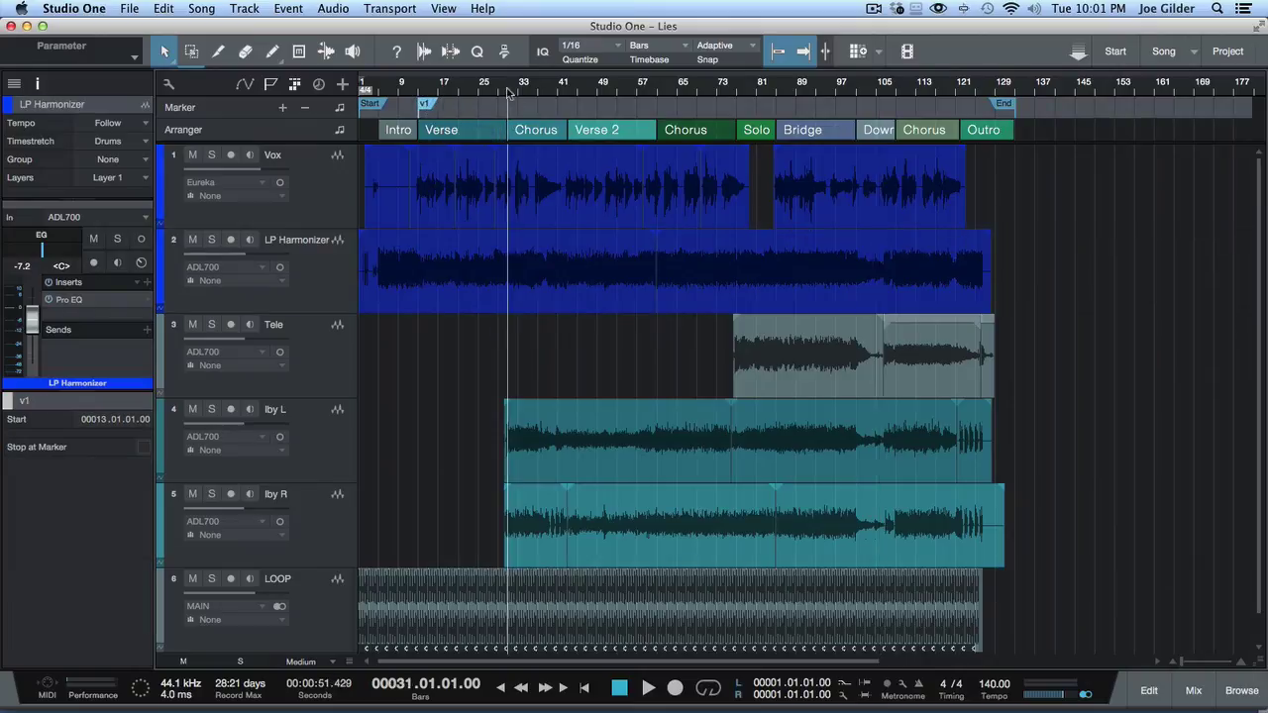
key(alt+Insert)
text(ch)
key(Return)
- Select the Verse, Chorus, Verse 2 and second Chorus arranger sections one after another
click(478, 133)
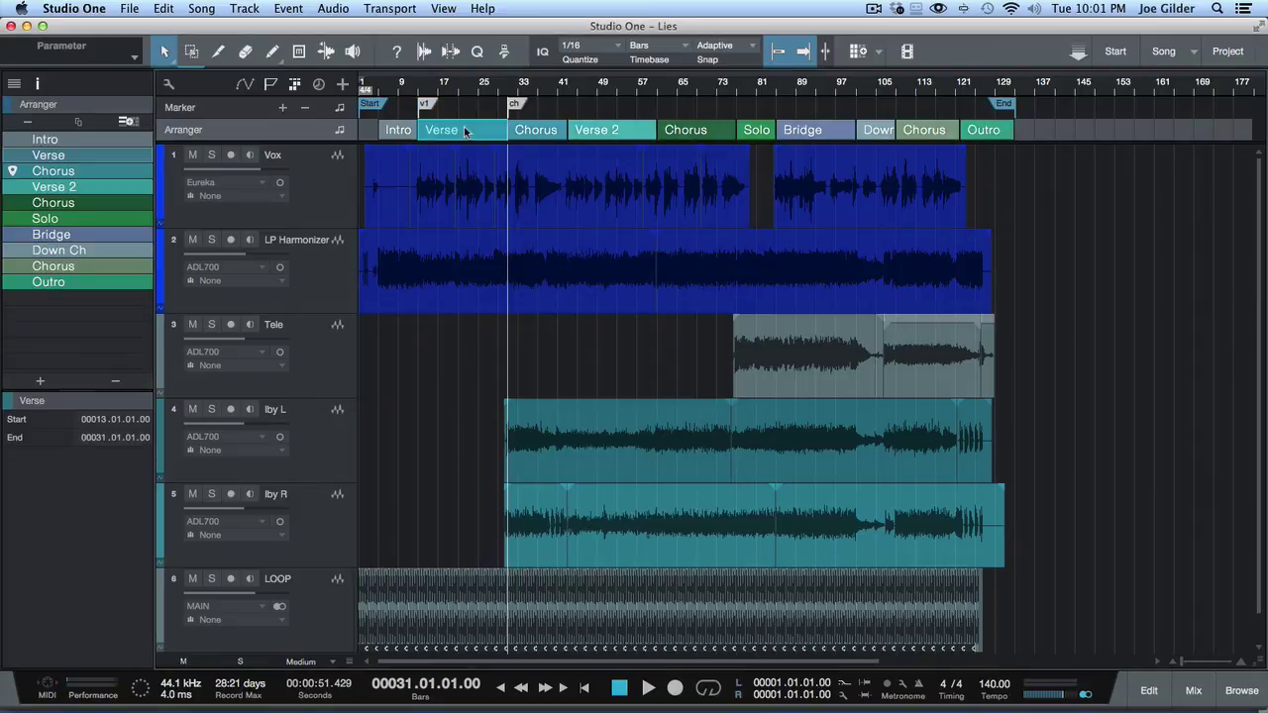
click(542, 132)
click(614, 137)
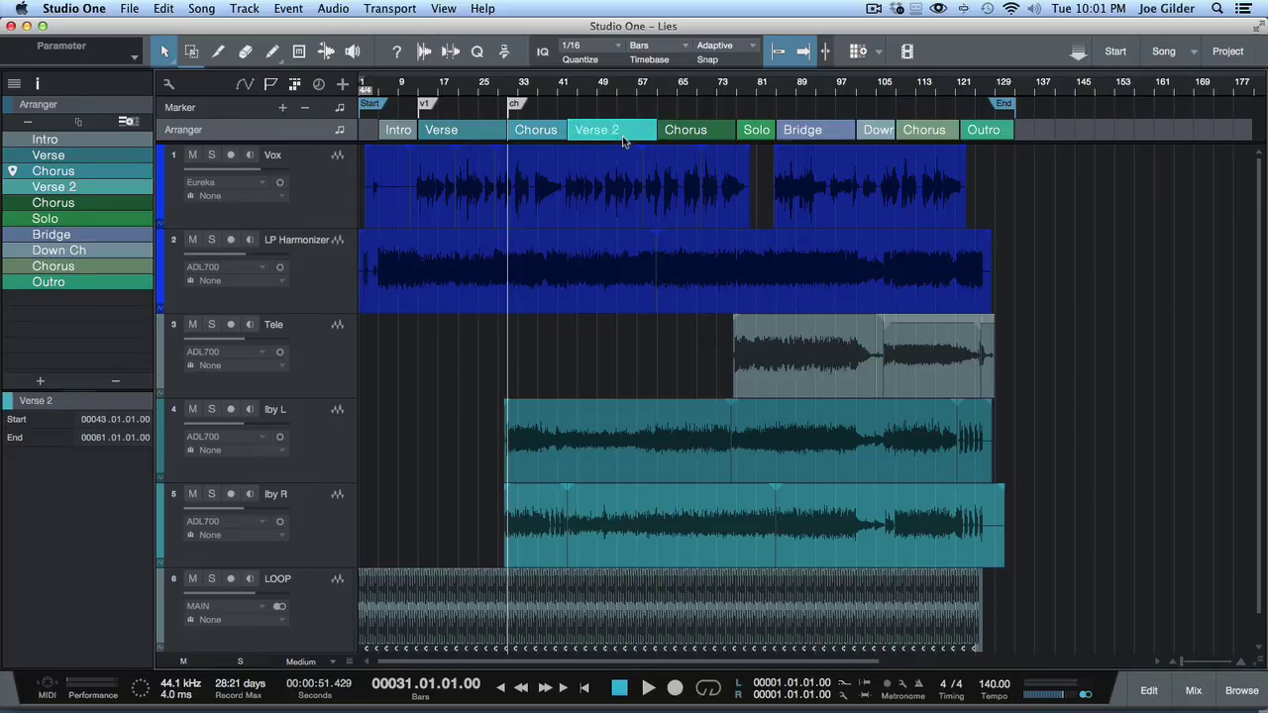
click(701, 135)
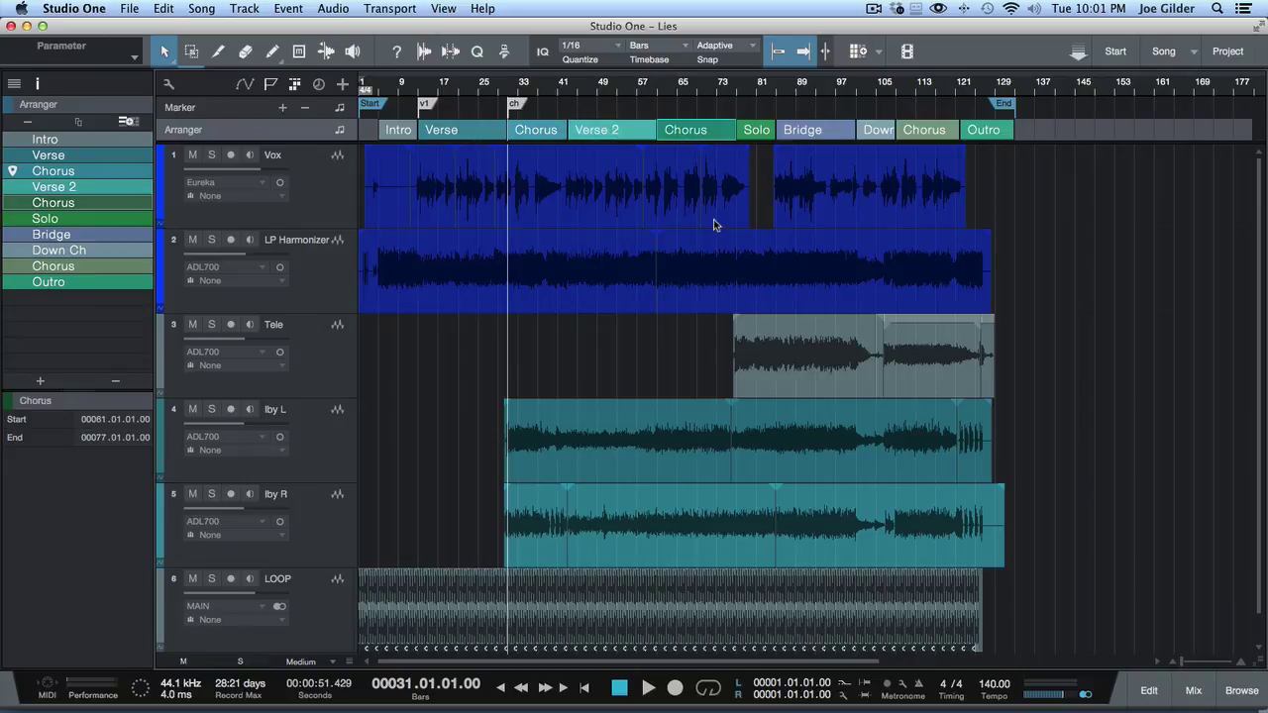